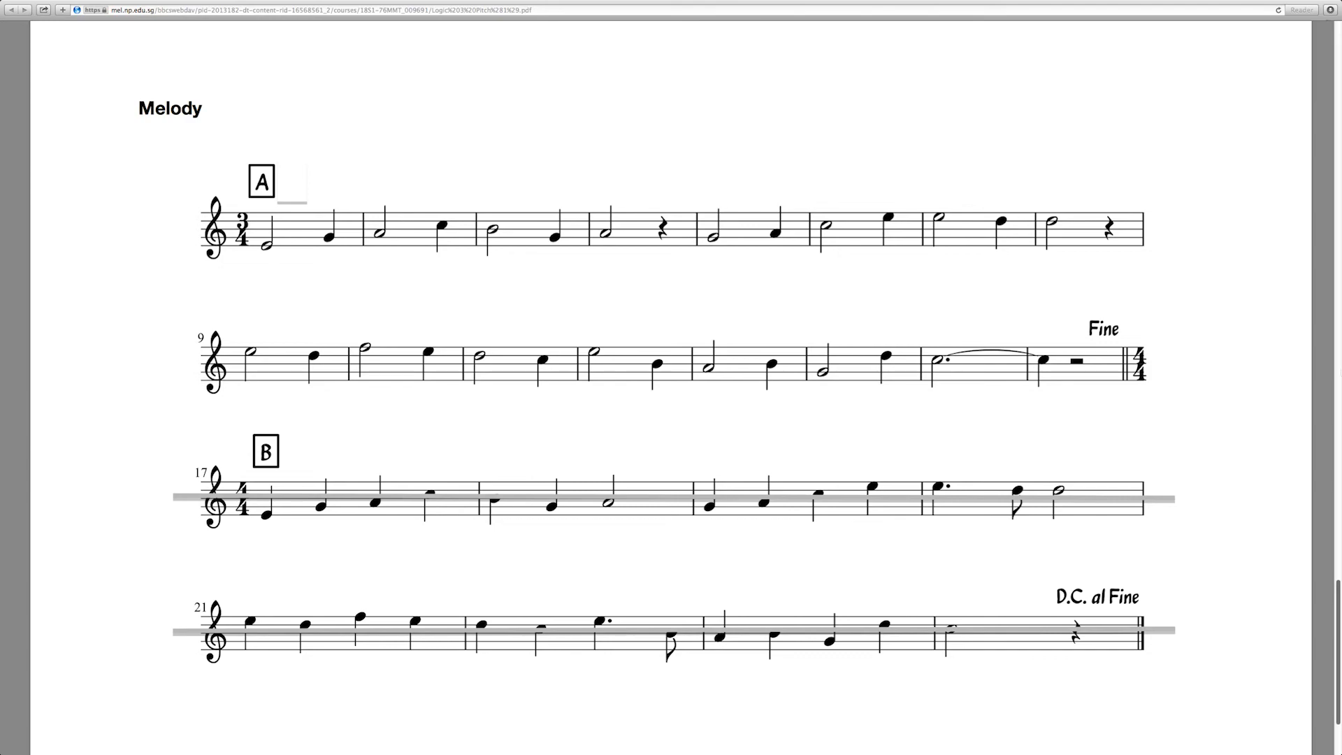
- Switch from the sheet music to Logic Pro X and close the project that is open there
key("ctrl+Left")
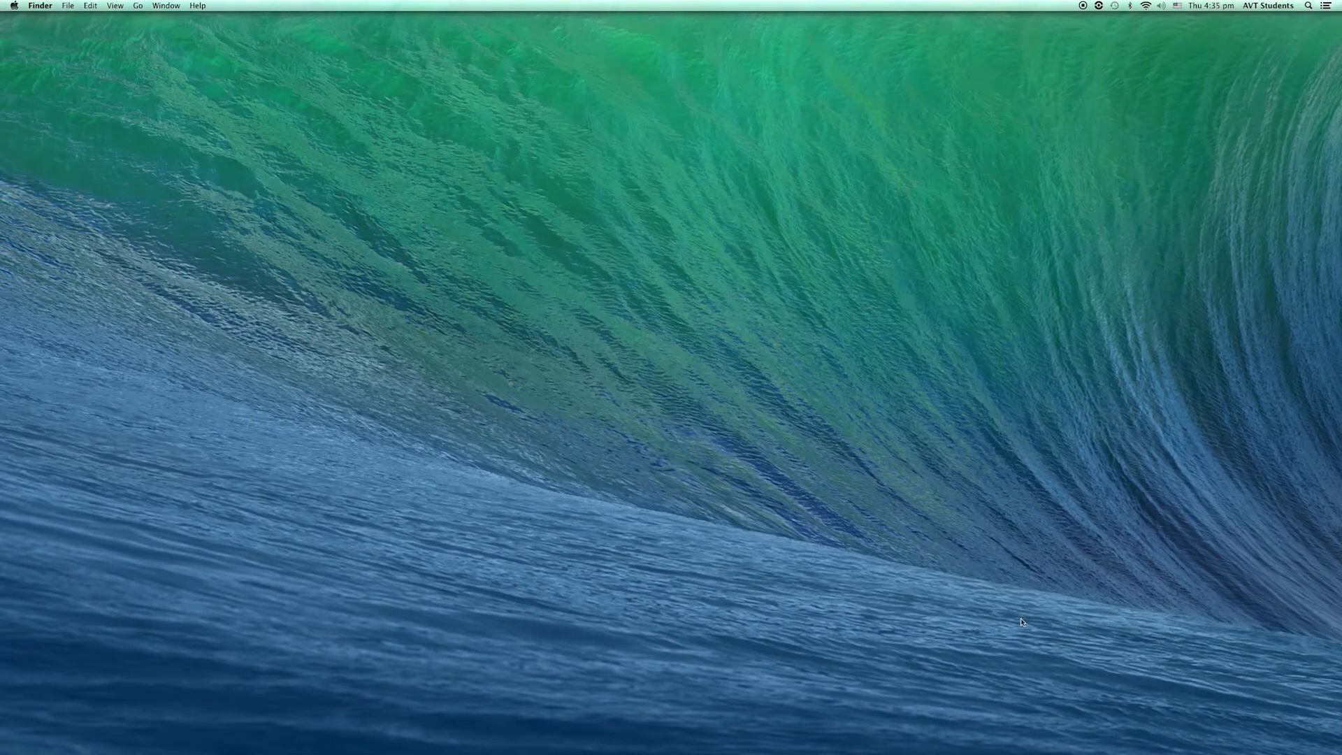
left_click(836, 738)
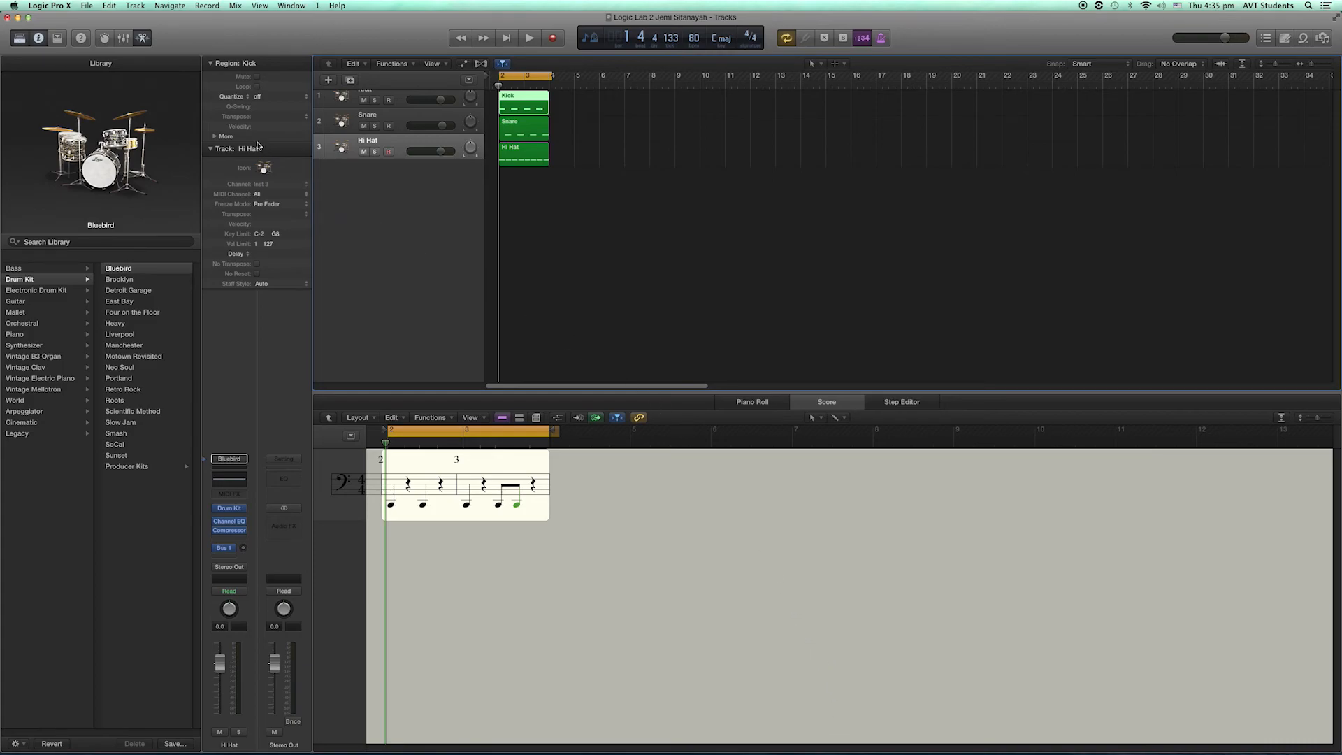
left_click(7, 17)
left_click(636, 242)
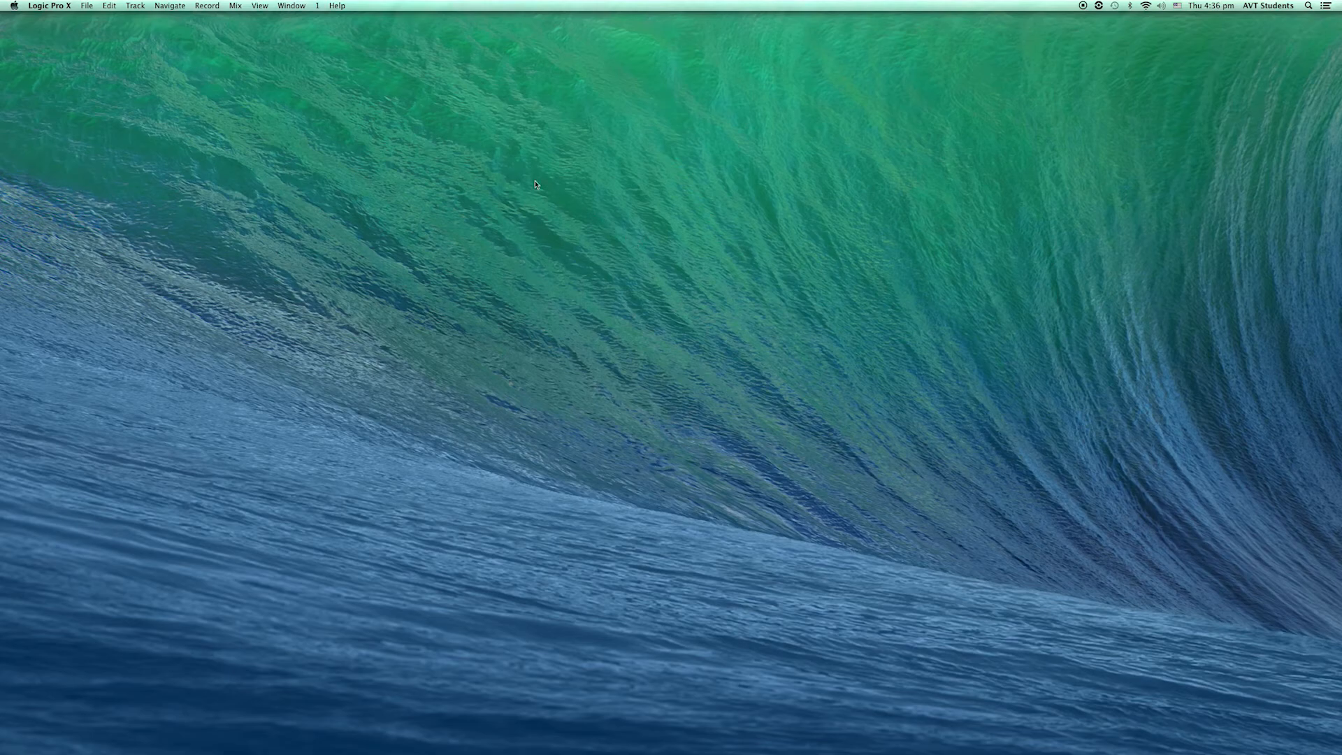
- Create a new empty project with one Software Instrument track using the Default Patch
left_click(90, 7)
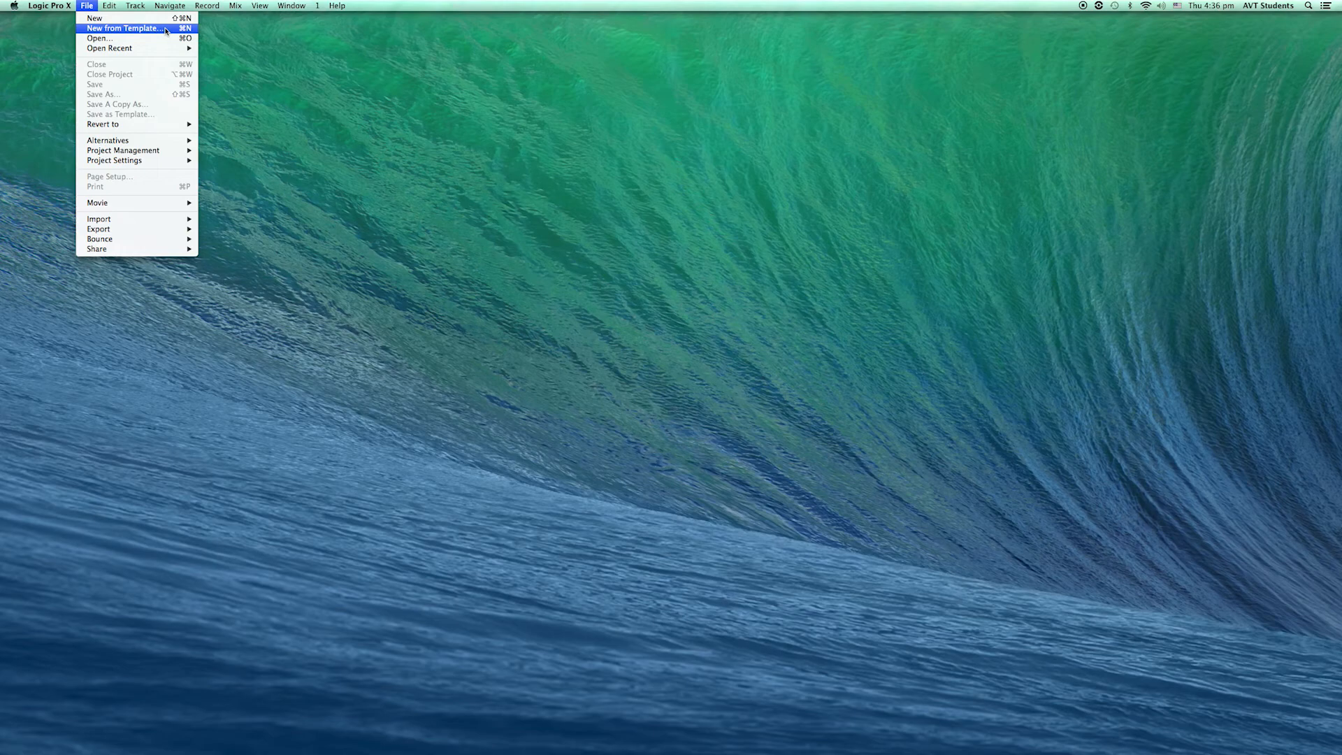
left_click(166, 30)
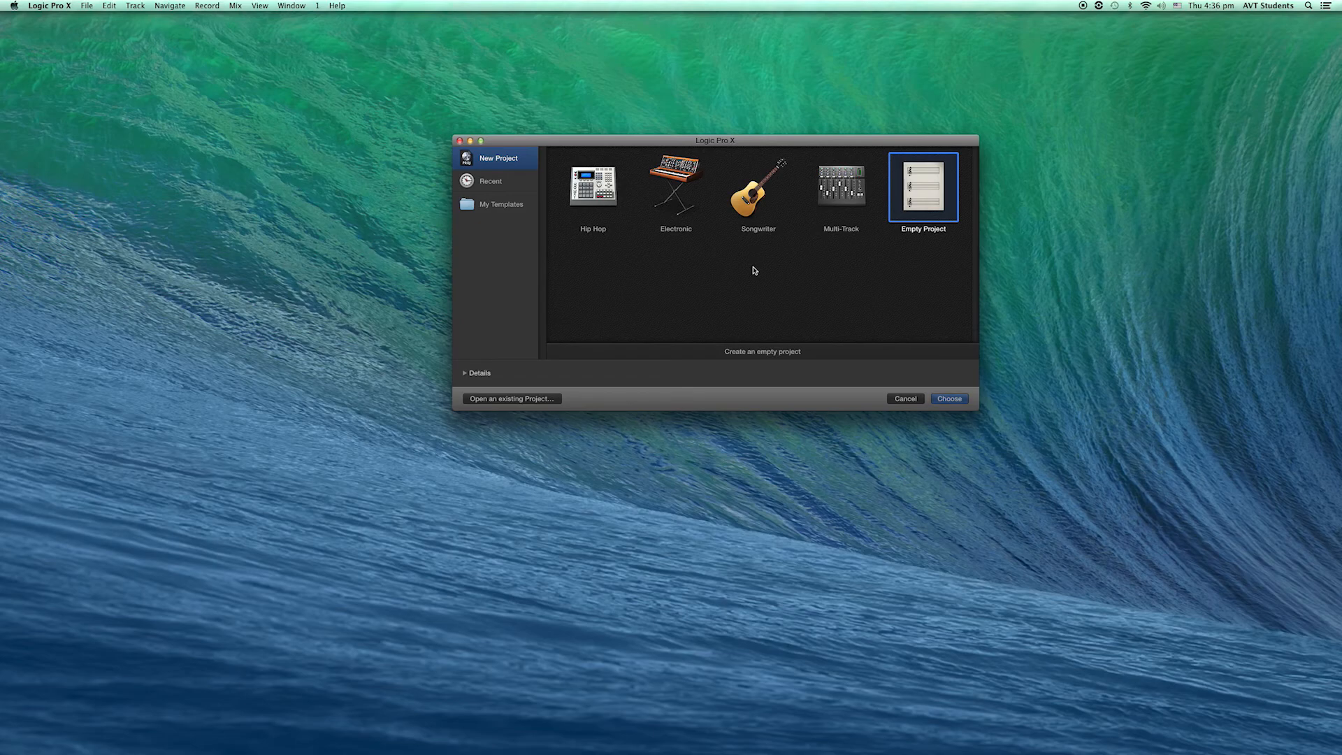
left_click(948, 400)
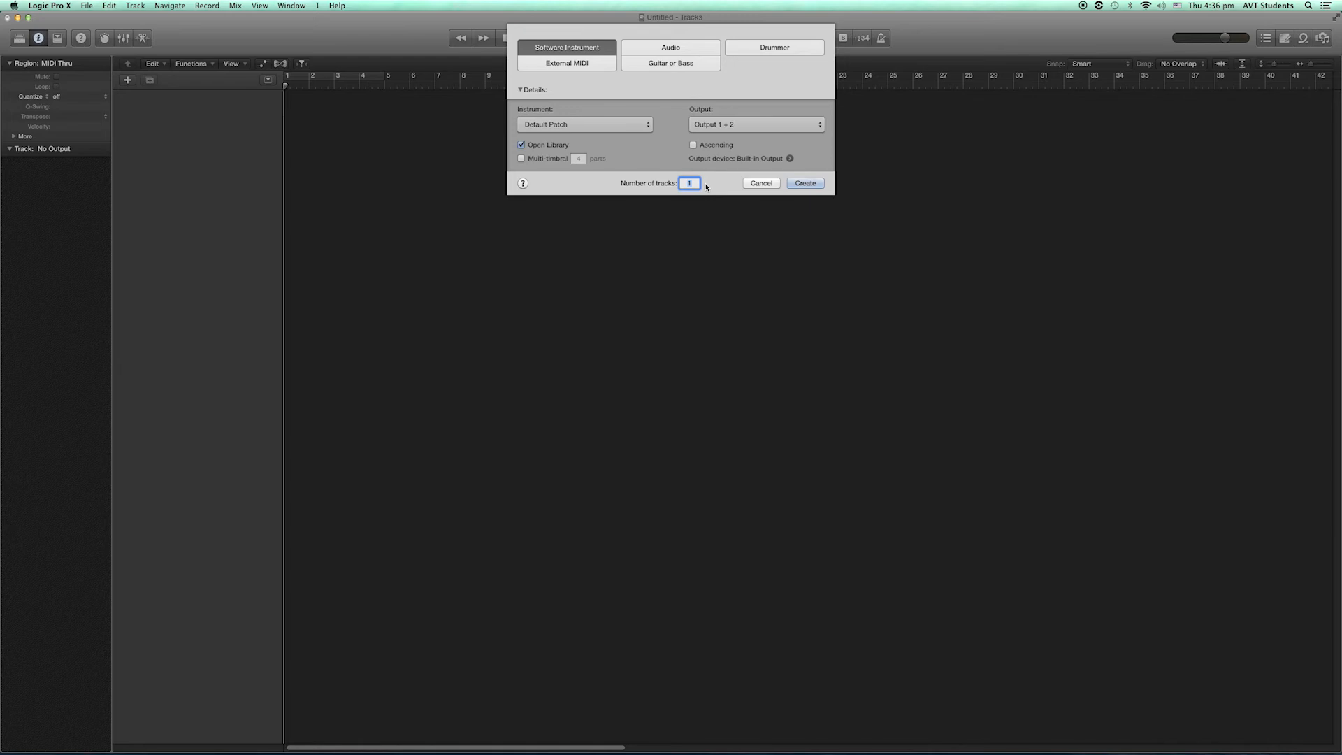
left_click(793, 184)
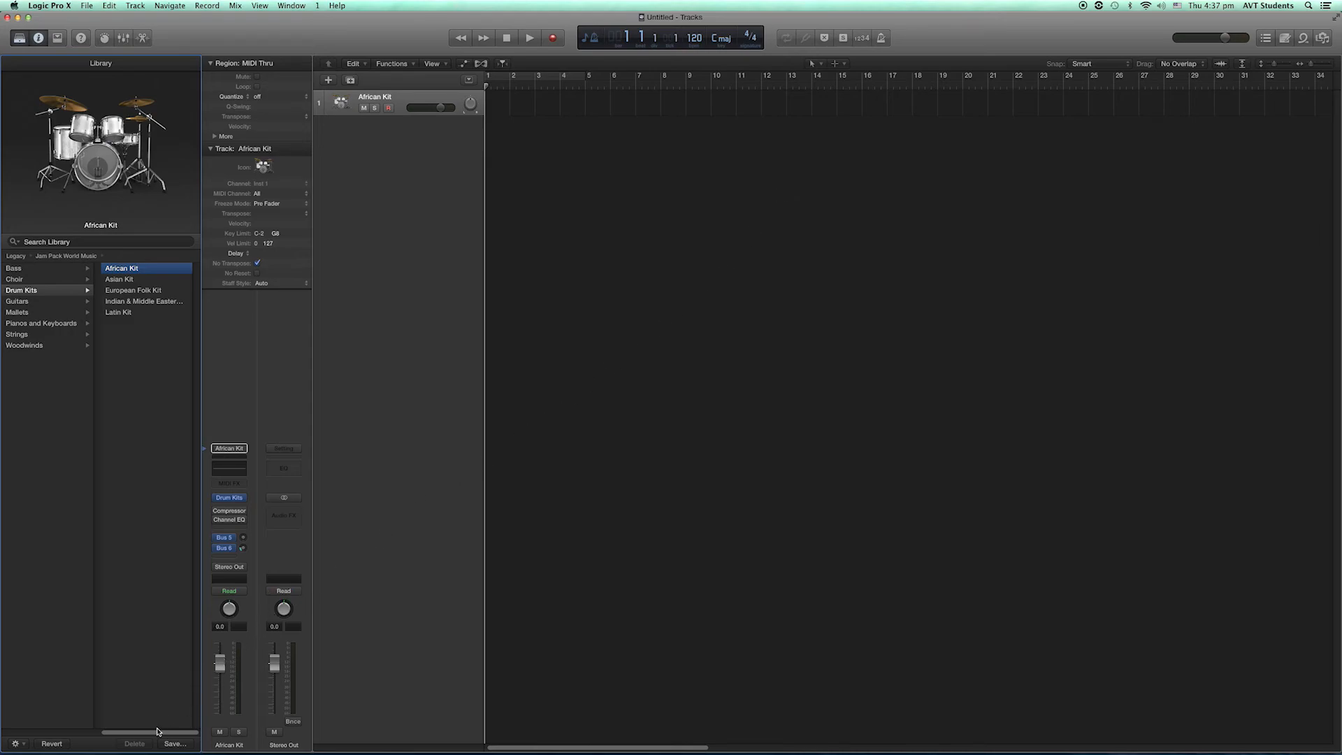
- Load the Boesendorfer Grand Piano patch from the Piano category onto the track
left_click_drag(155, 733, 54, 734)
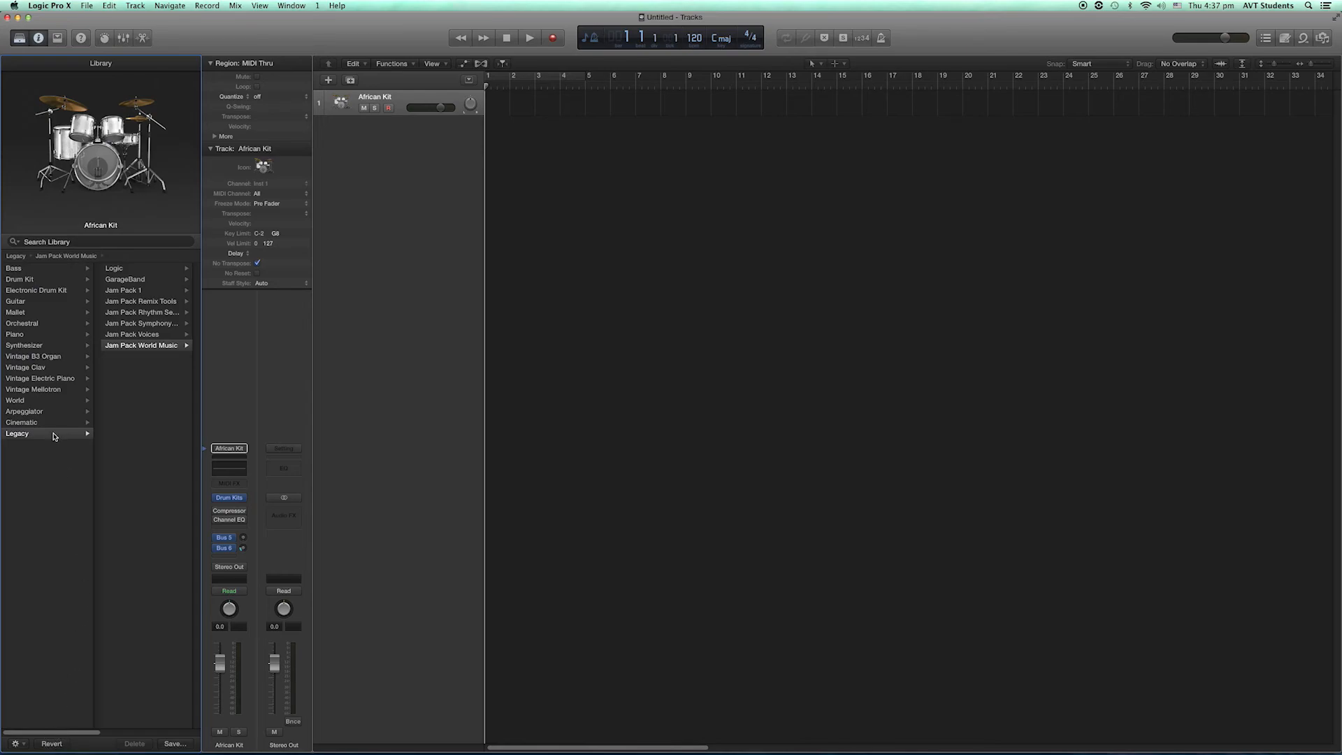
left_click(40, 337)
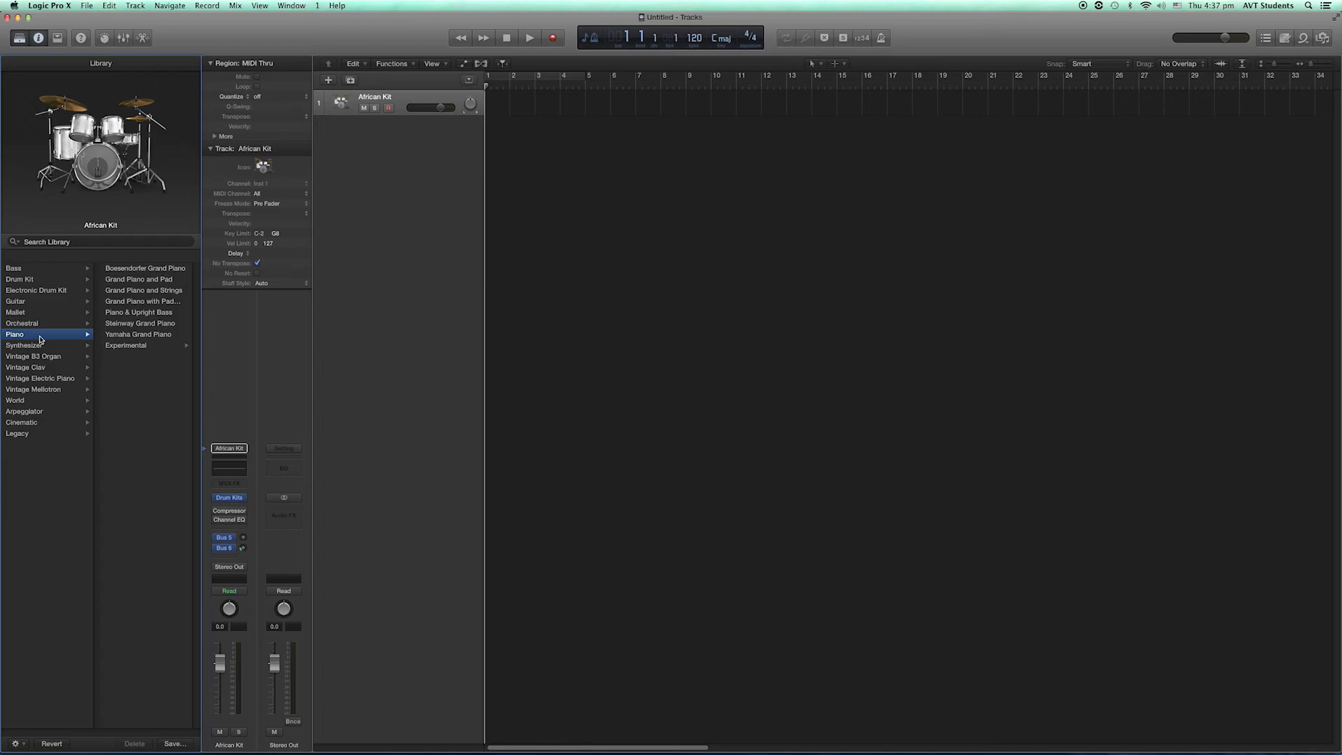
left_click(111, 271)
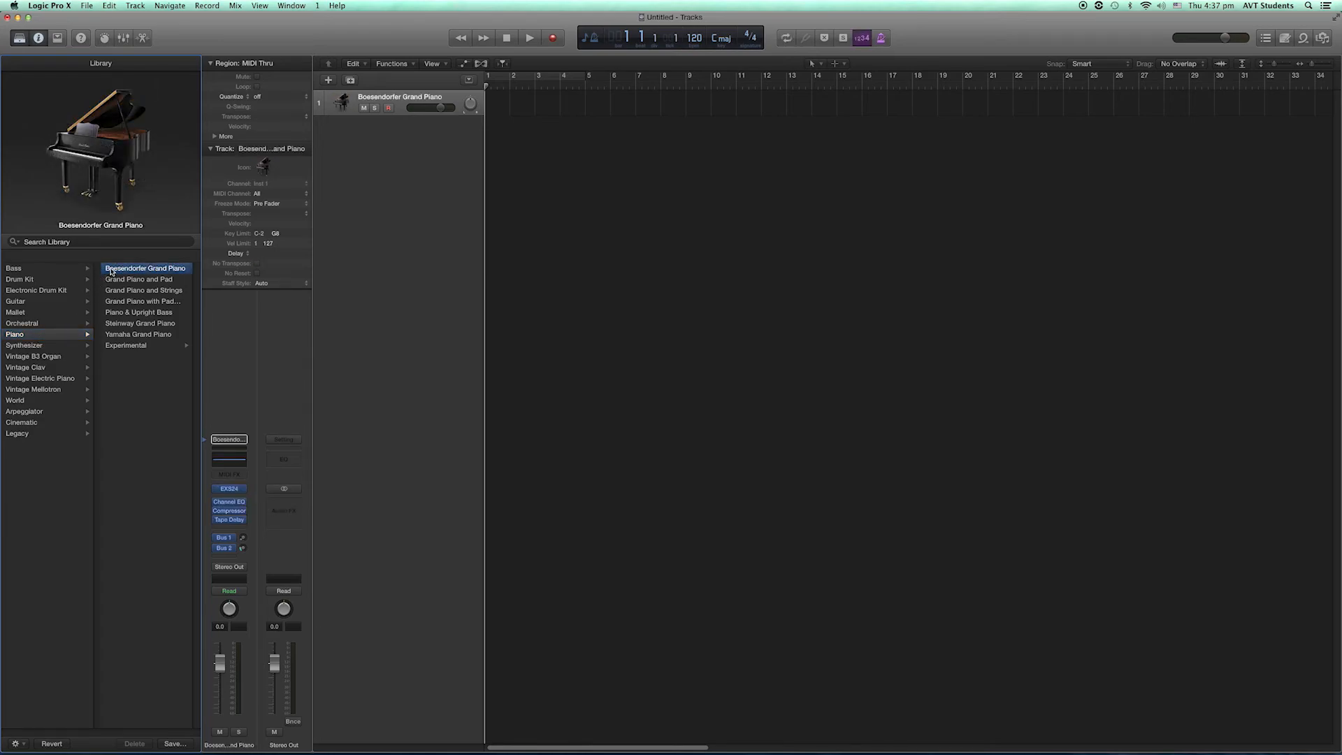
- Record-enable the piano track with the metronome on and set the project time signature to 3/4
left_click(390, 109)
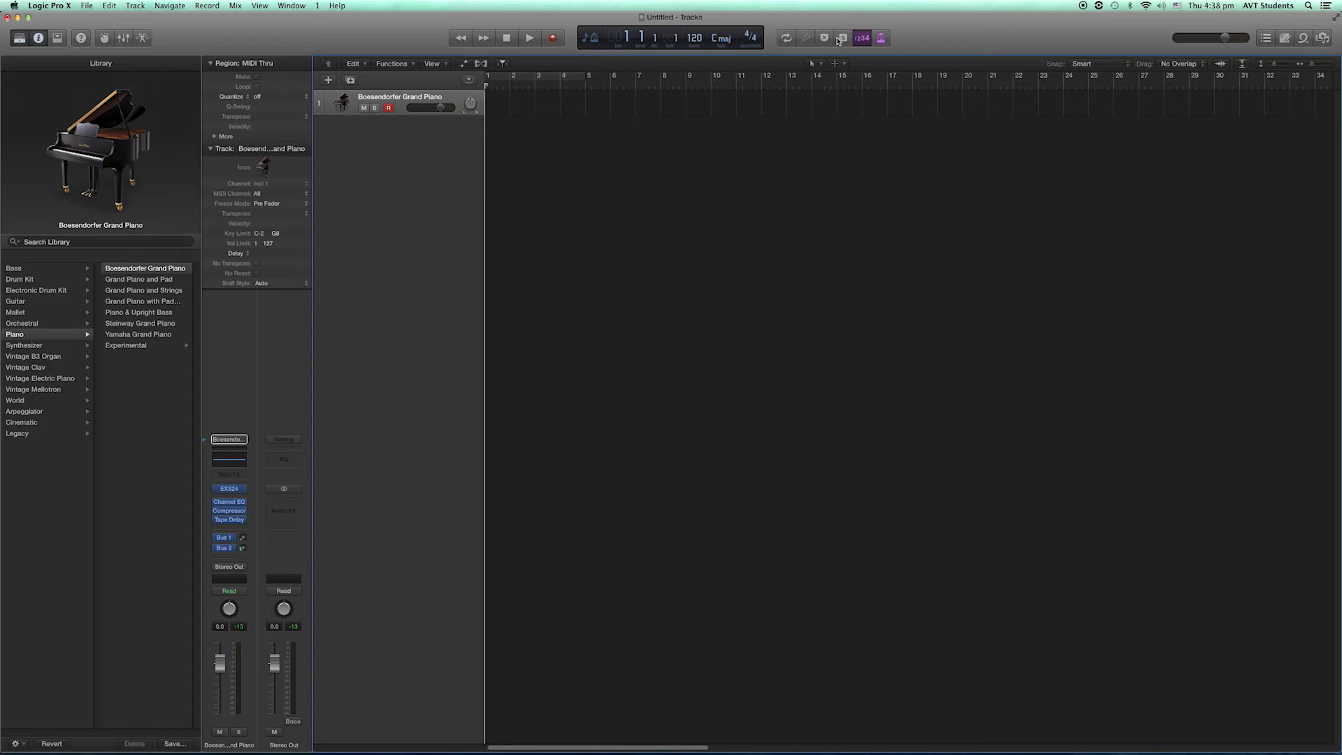
left_click(882, 38)
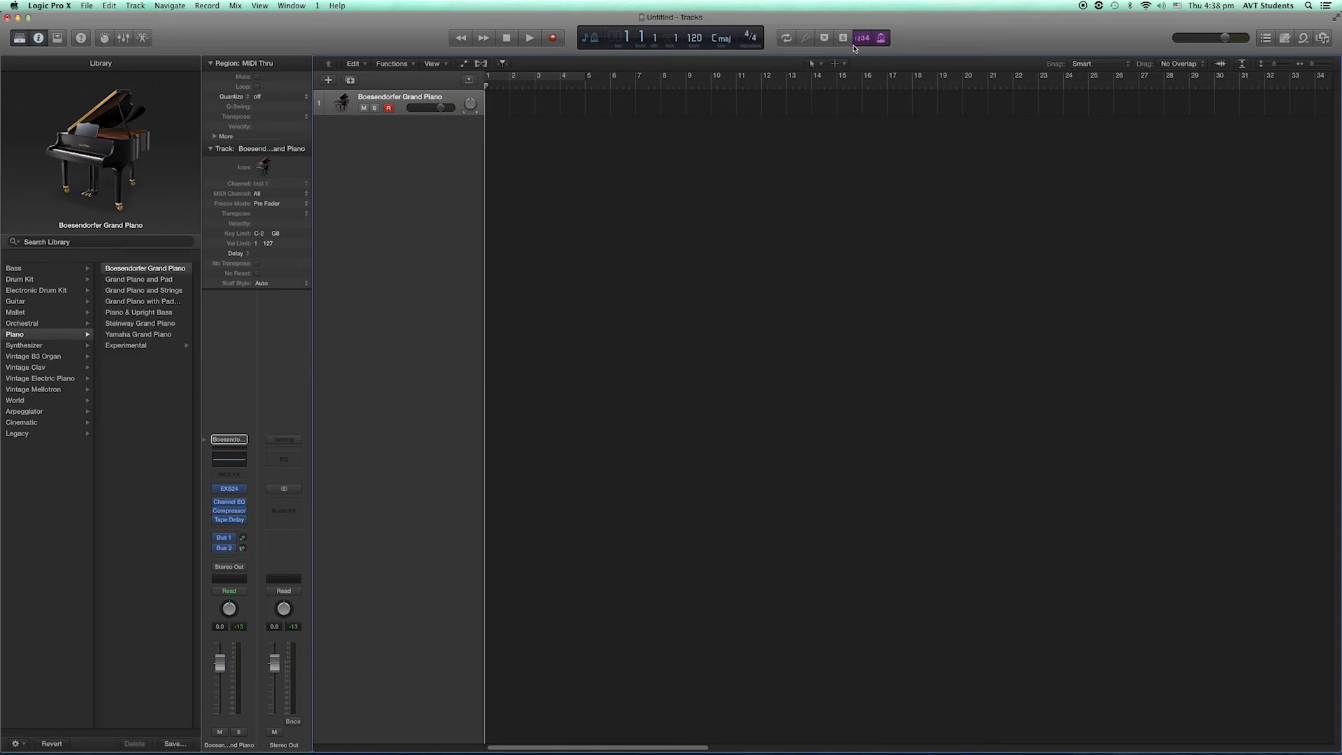
left_click(746, 35)
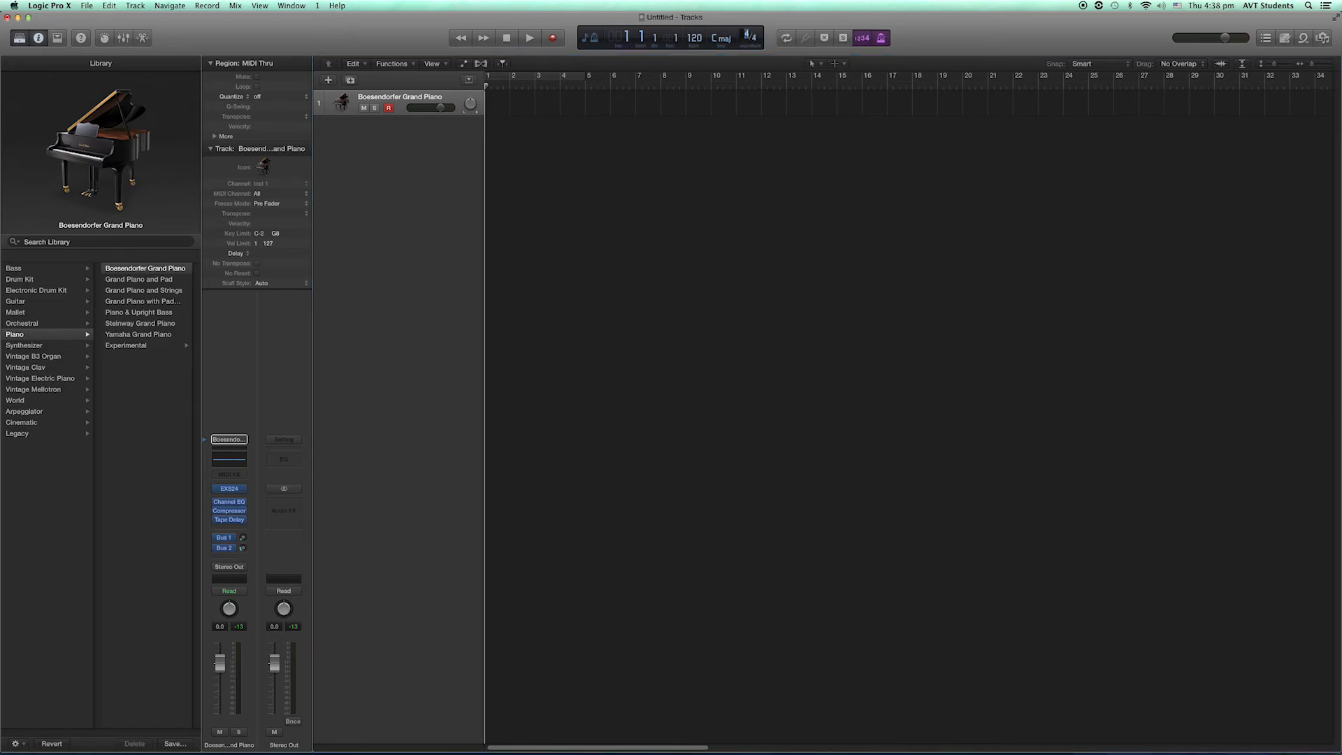
type("3")
key("Return")
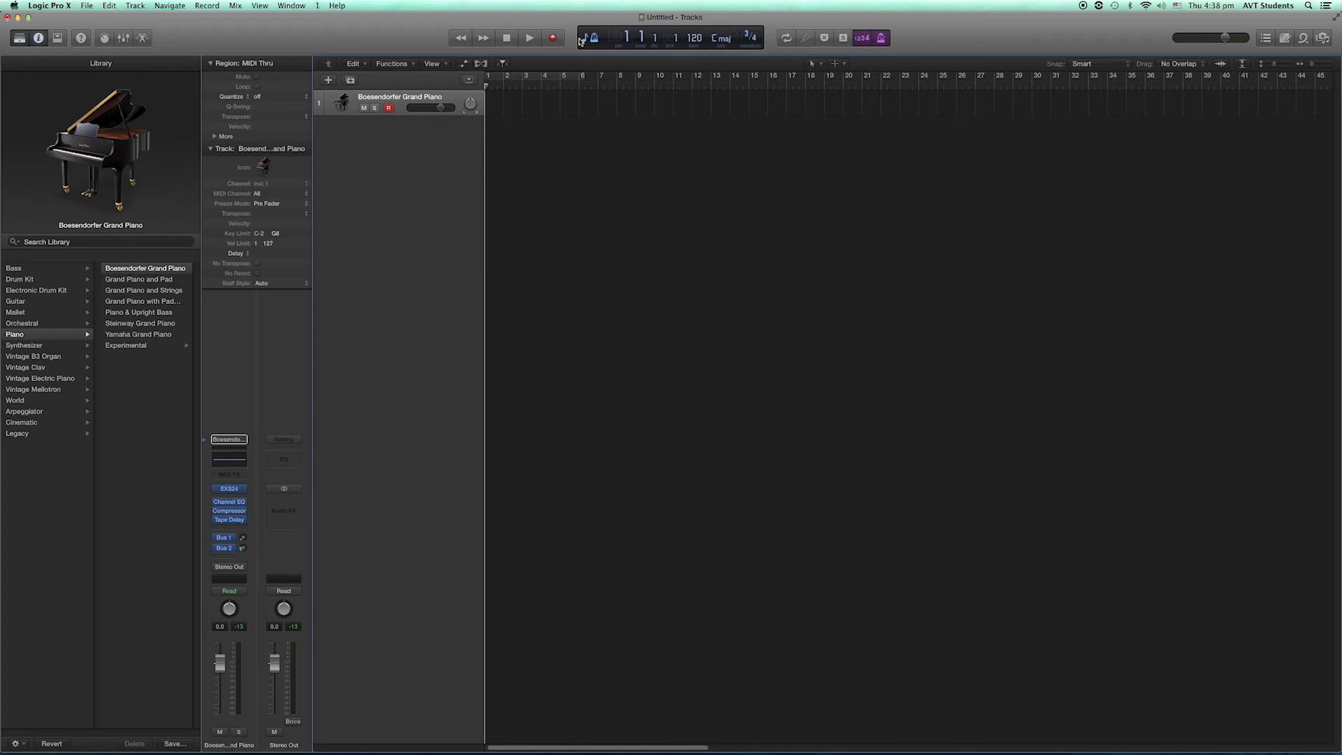
- Record the section A melody live on the piano track, stopping after the last note
left_click(556, 40)
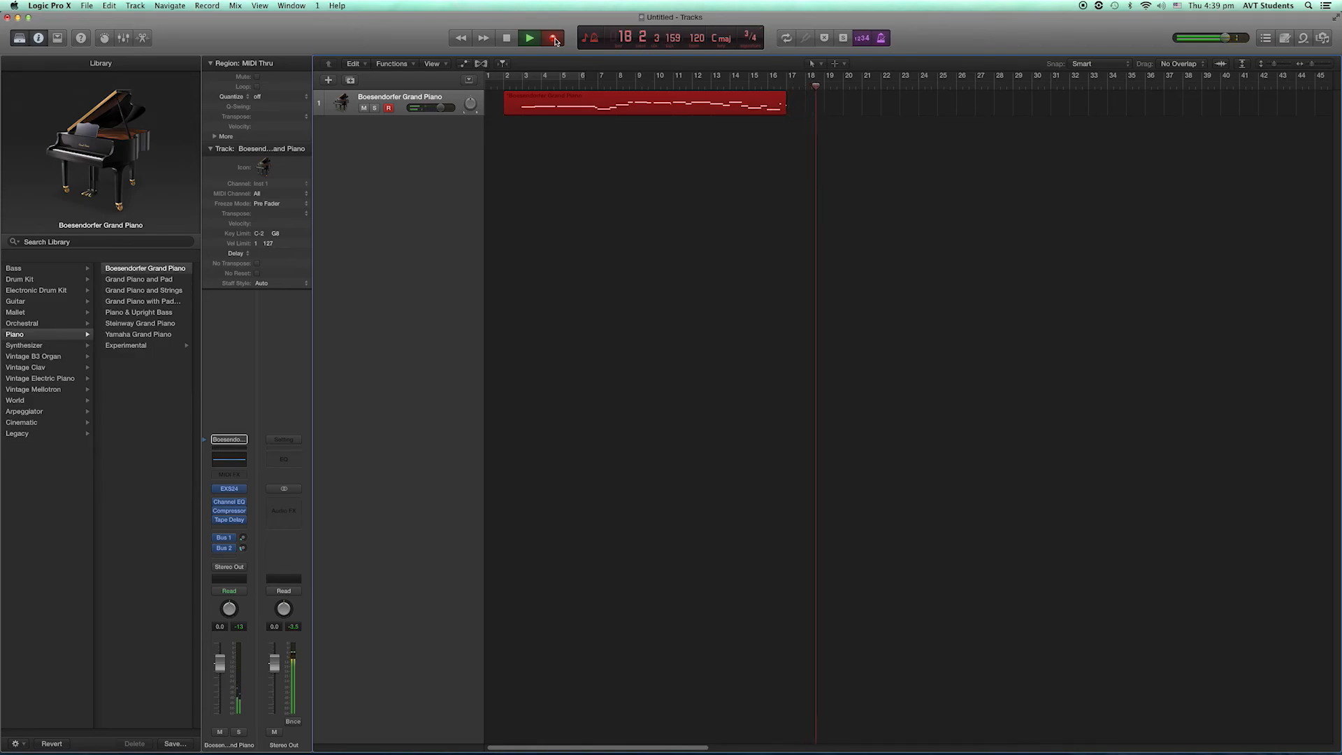
key("space")
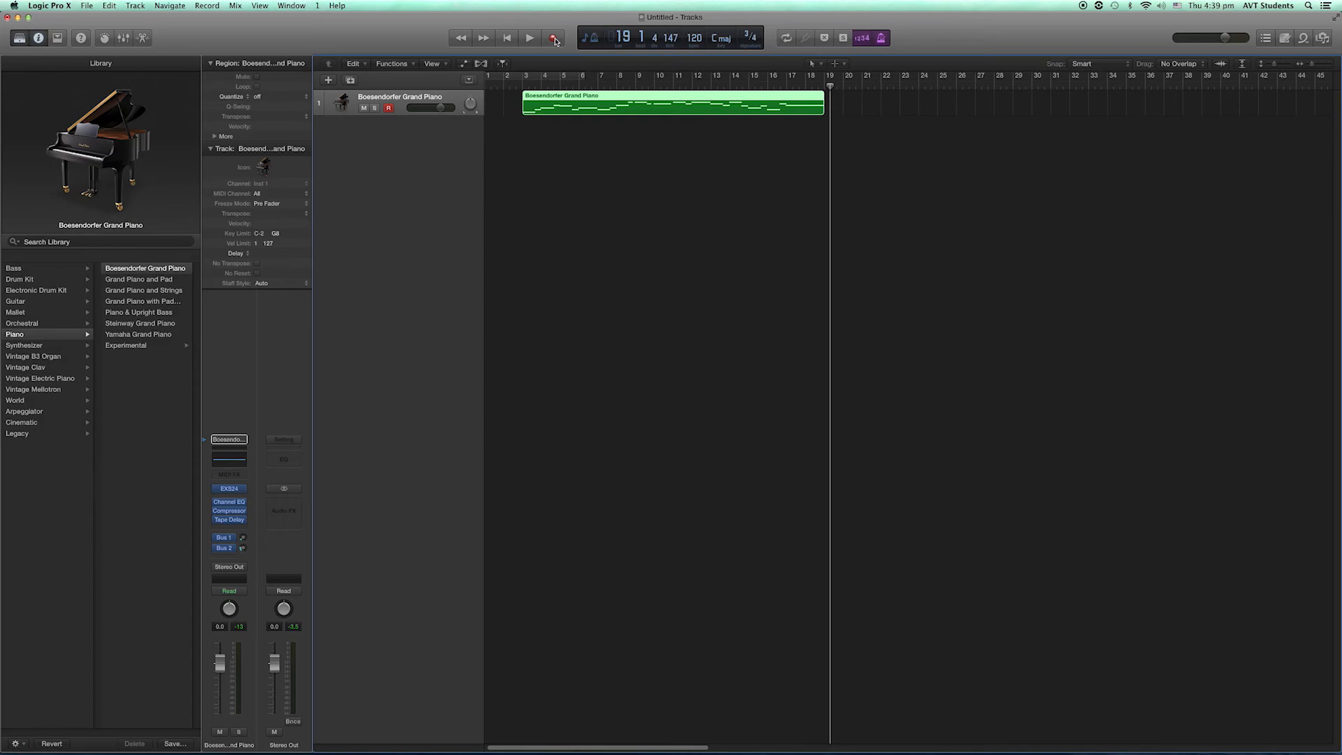
- Open the recorded piano region in an enlarged Piano Roll and quantize all its notes to 1/8 Note
double_click(612, 95)
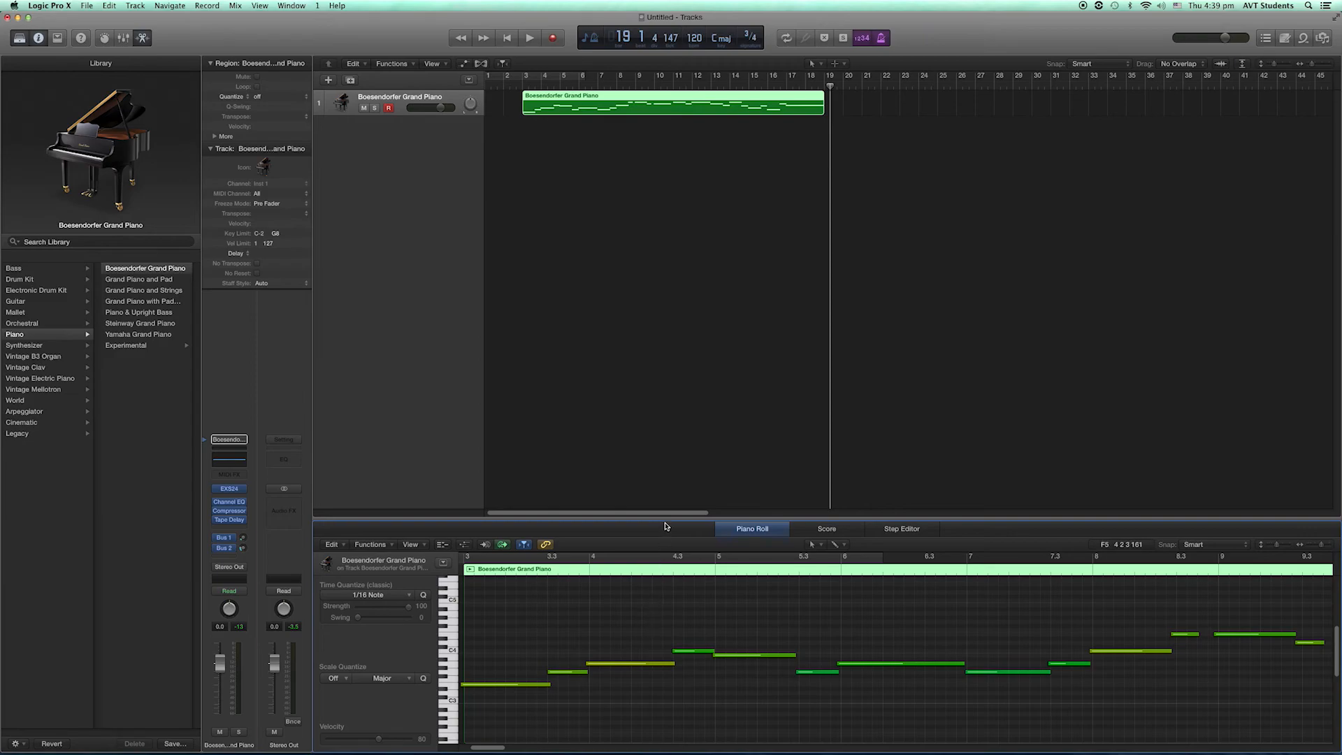
left_click_drag(665, 517, 672, 375)
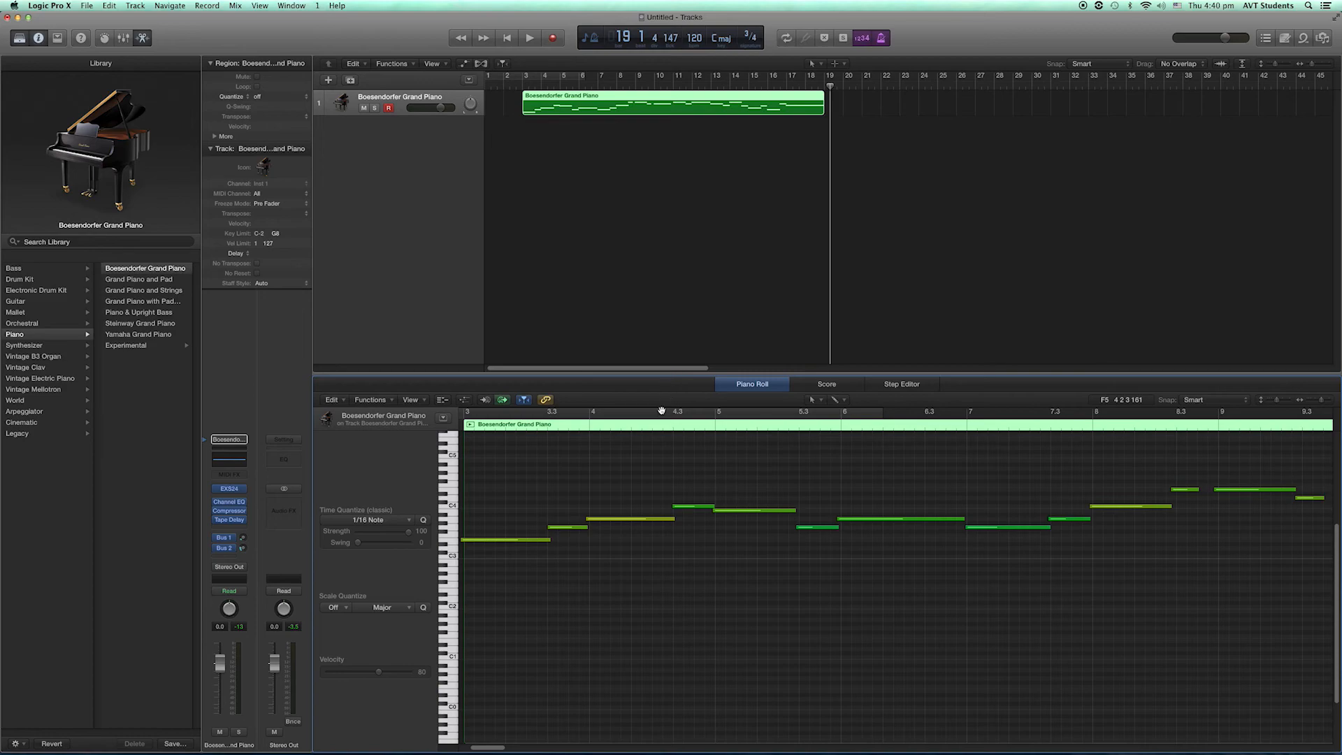
left_click(613, 470)
key("super+a")
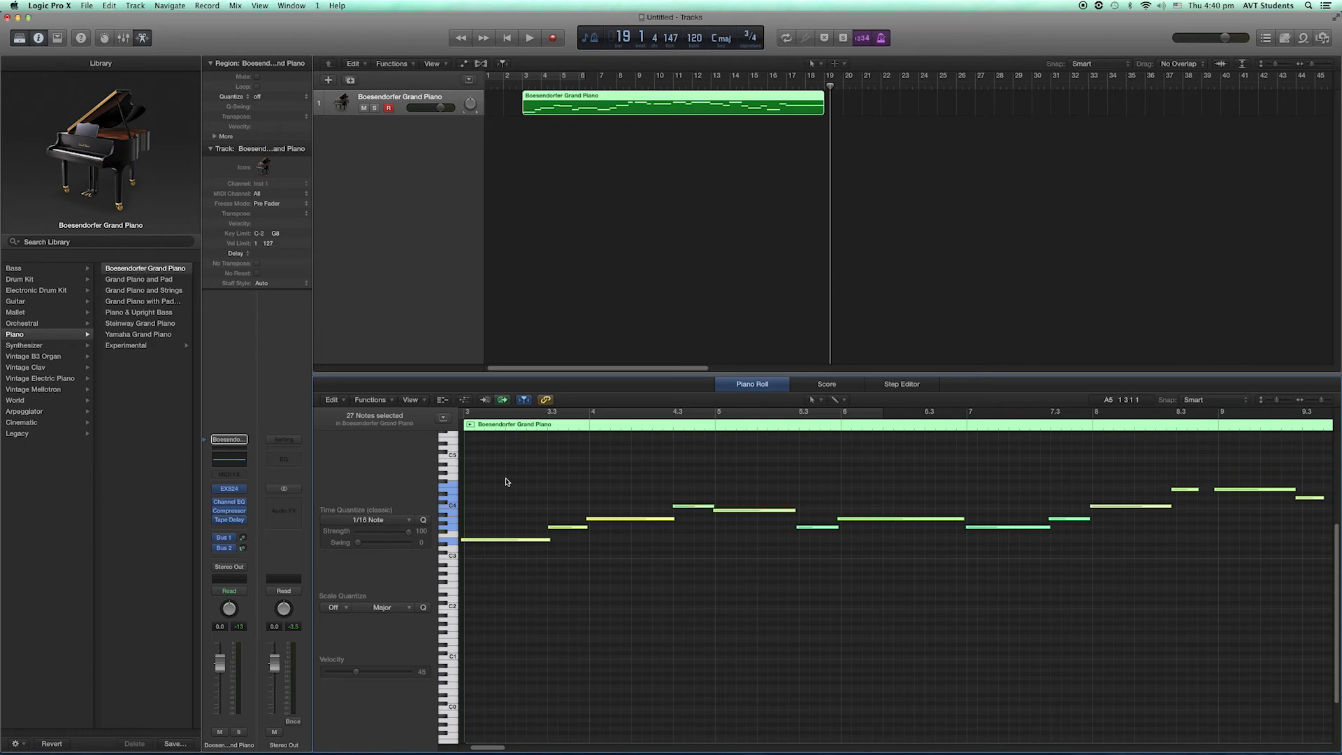
left_click(411, 523)
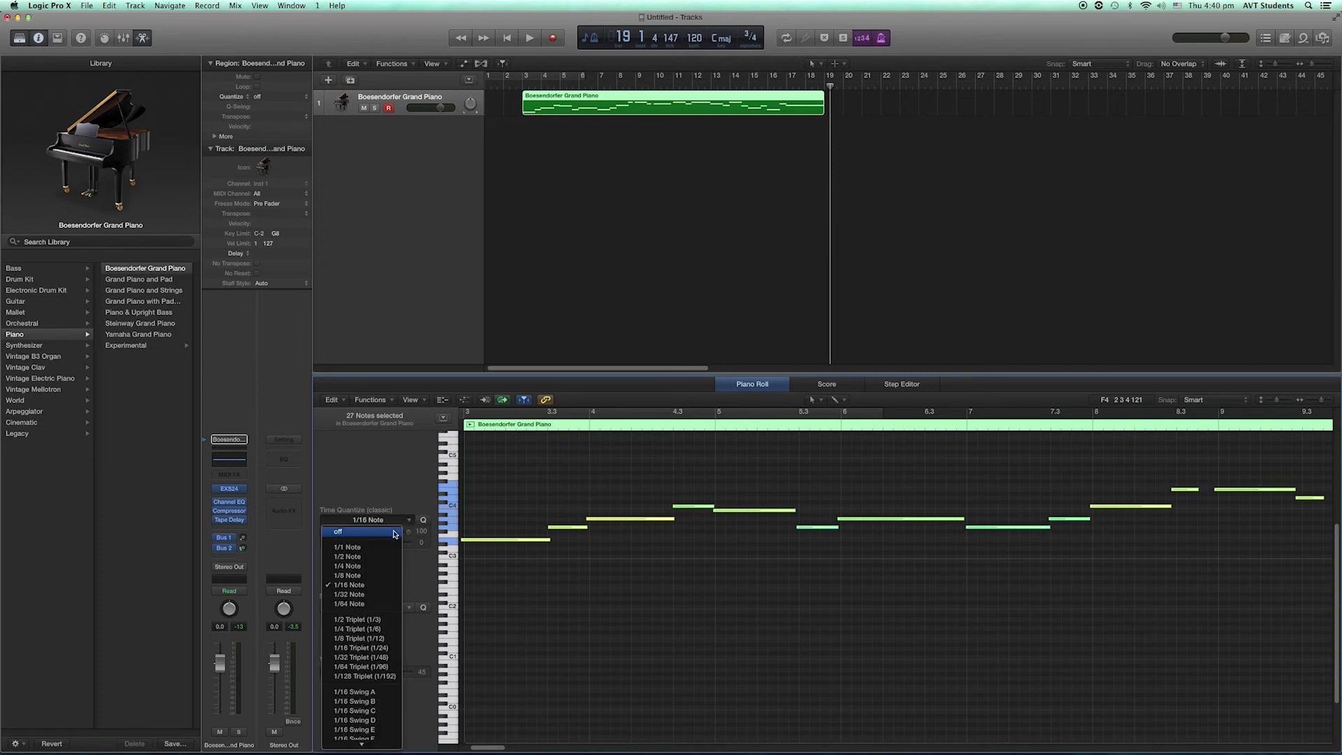
left_click(377, 575)
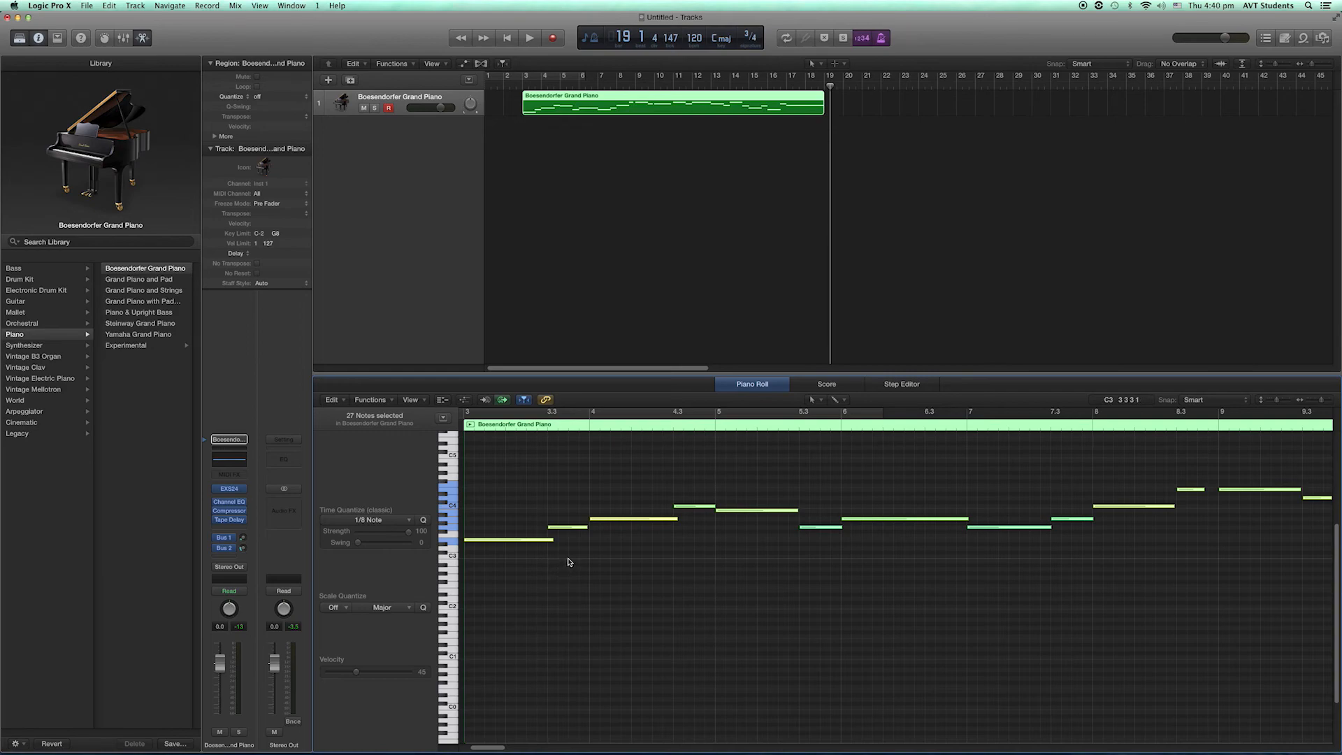
- Play the quantized melody from bar 3 to its end and return the playhead to bar 3
left_click_drag(830, 88, 524, 101)
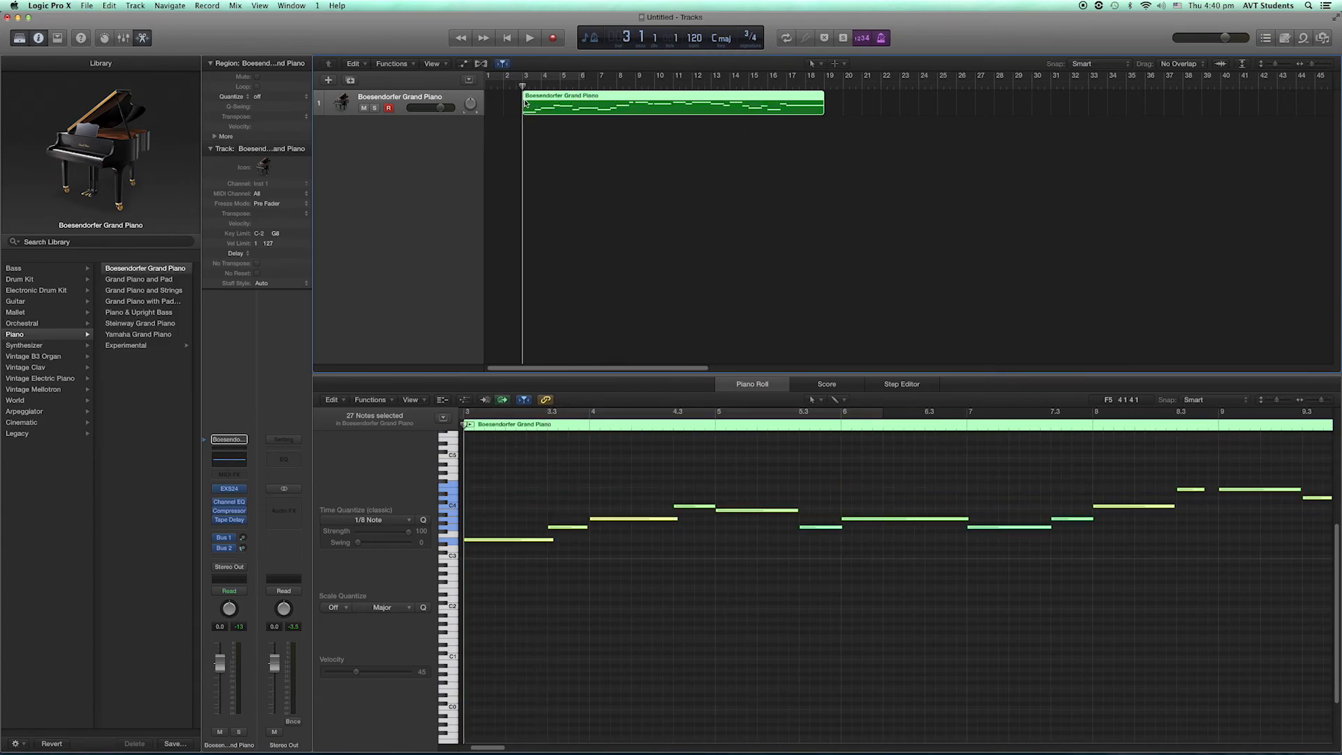
key("space")
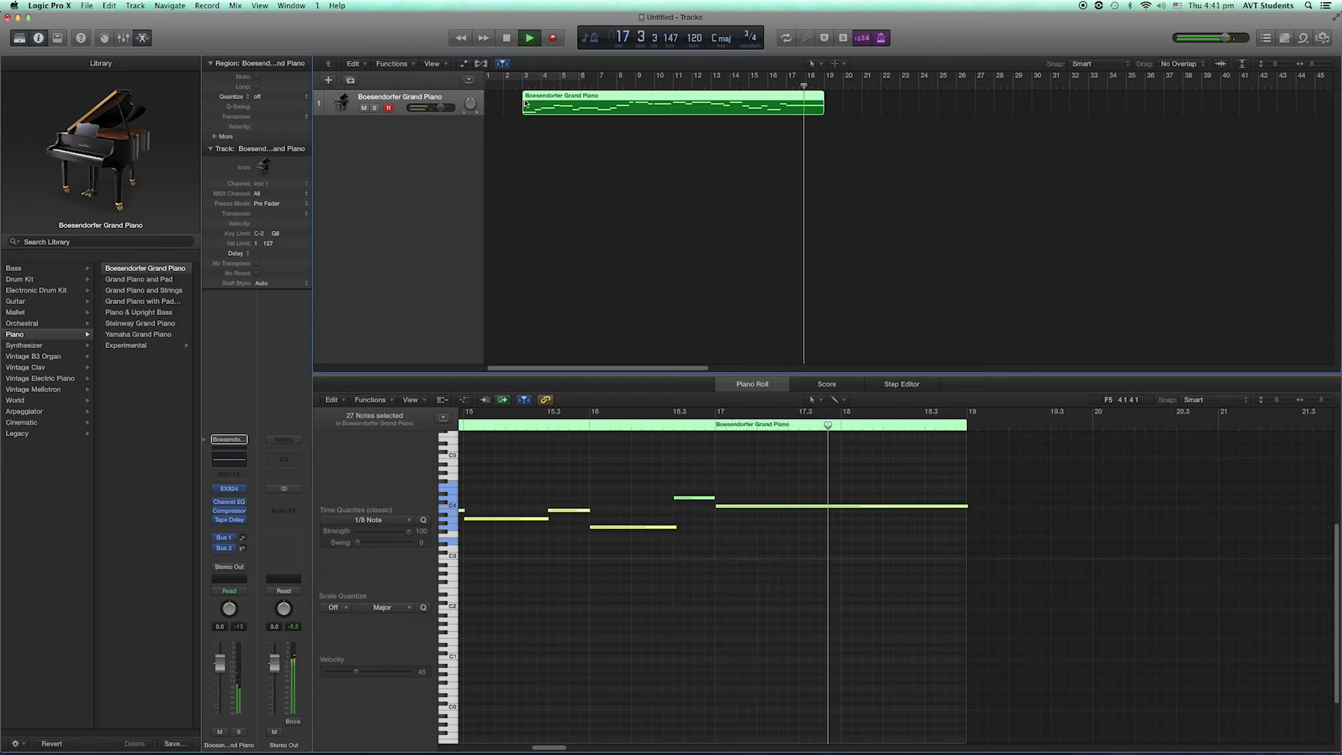
key("space")
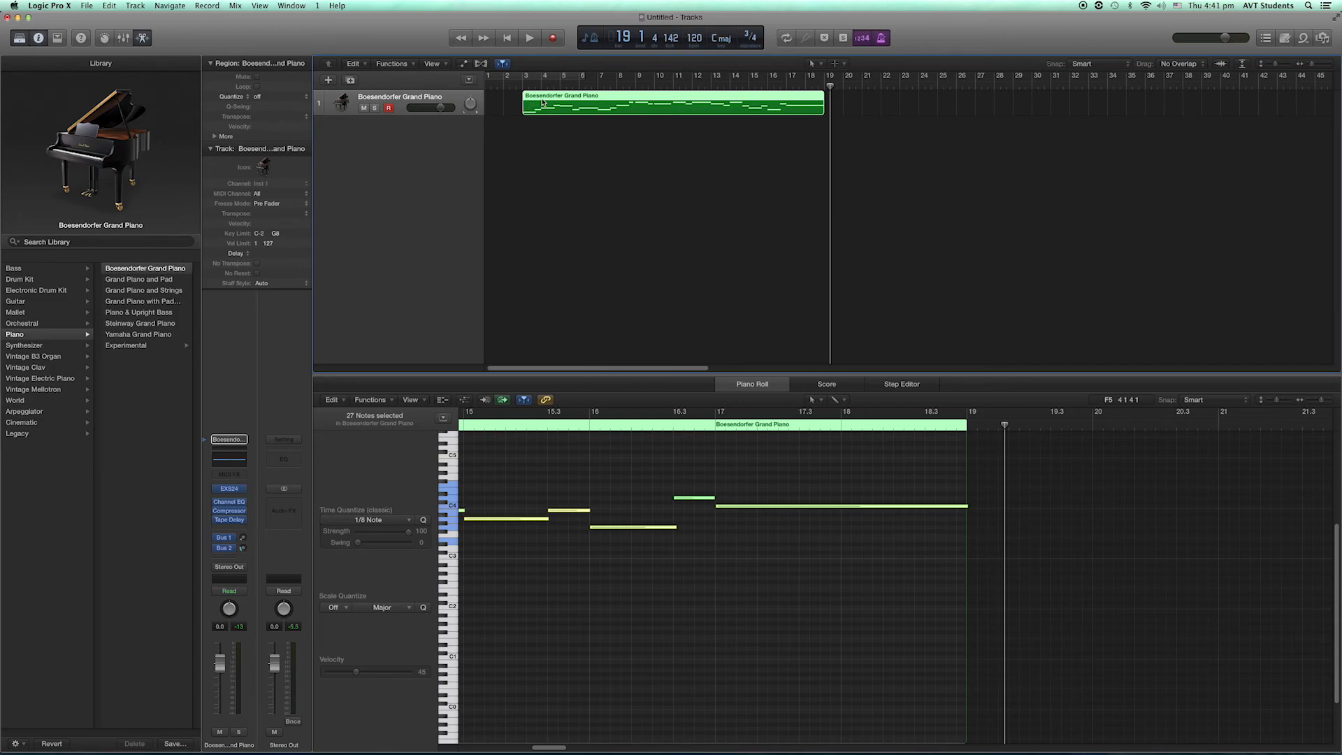
left_click_drag(830, 85, 525, 89)
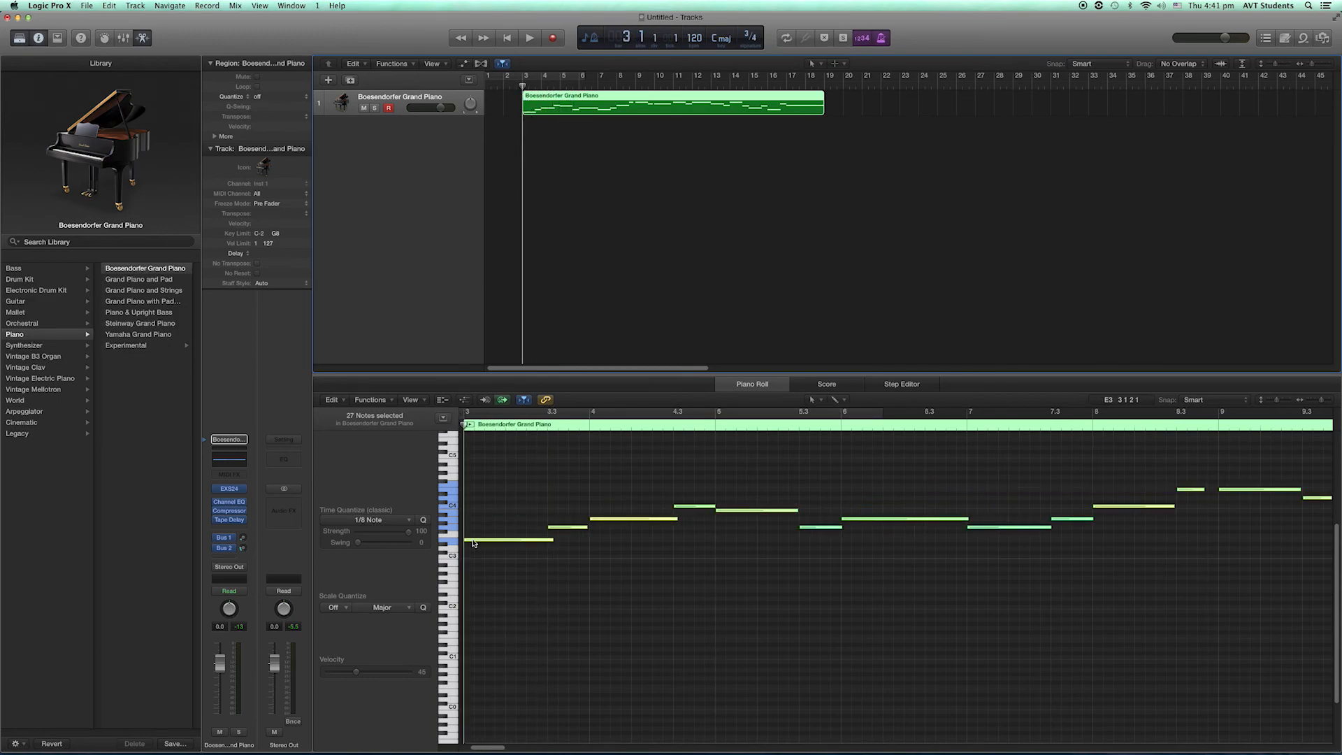
- Delete the recorded piano region and switch the Piano Roll's editing tool to the Pencil Tool
mouse_move(474, 543)
key("Delete")
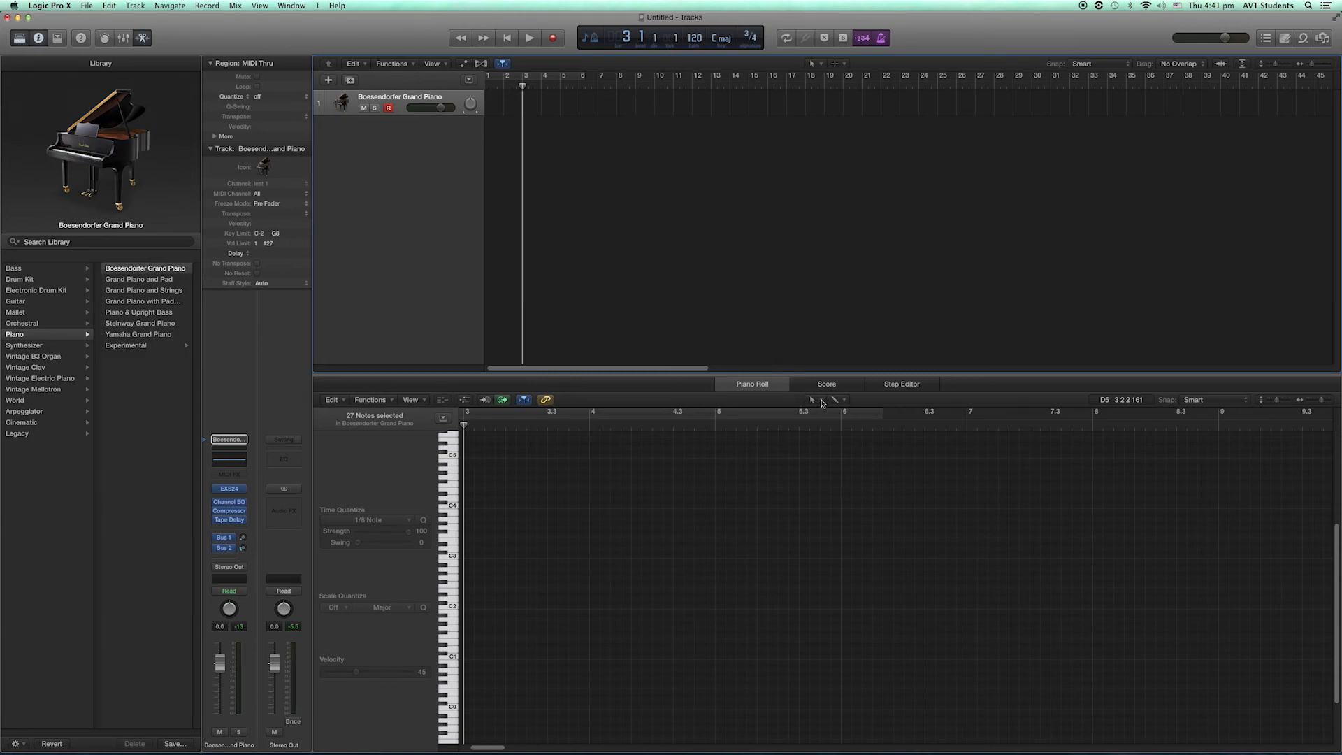
left_click(823, 401)
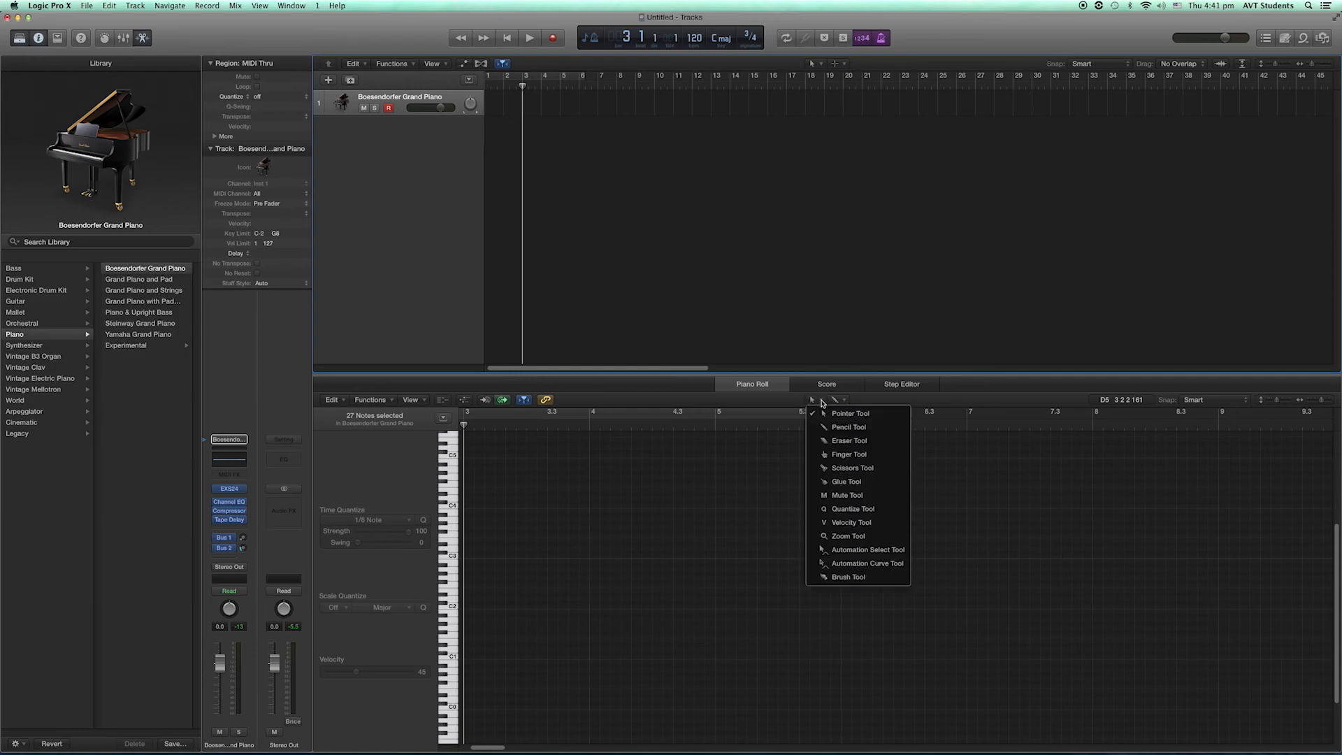
left_click(876, 427)
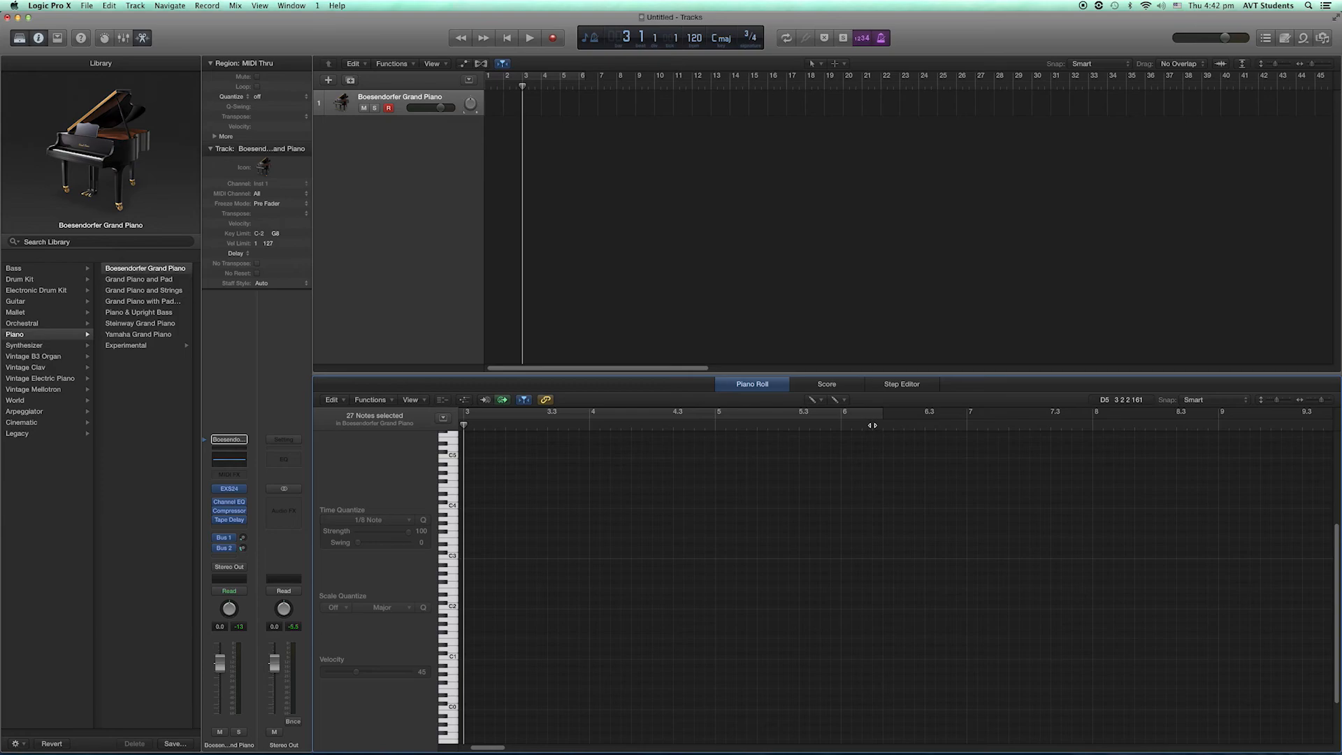
- Draw bar 3 of the melody in the Piano Roll: a two-beat E3 on beat 1 and a one-beat G3 on beat 3
mouse_move(1206, 403)
left_click(1326, 402)
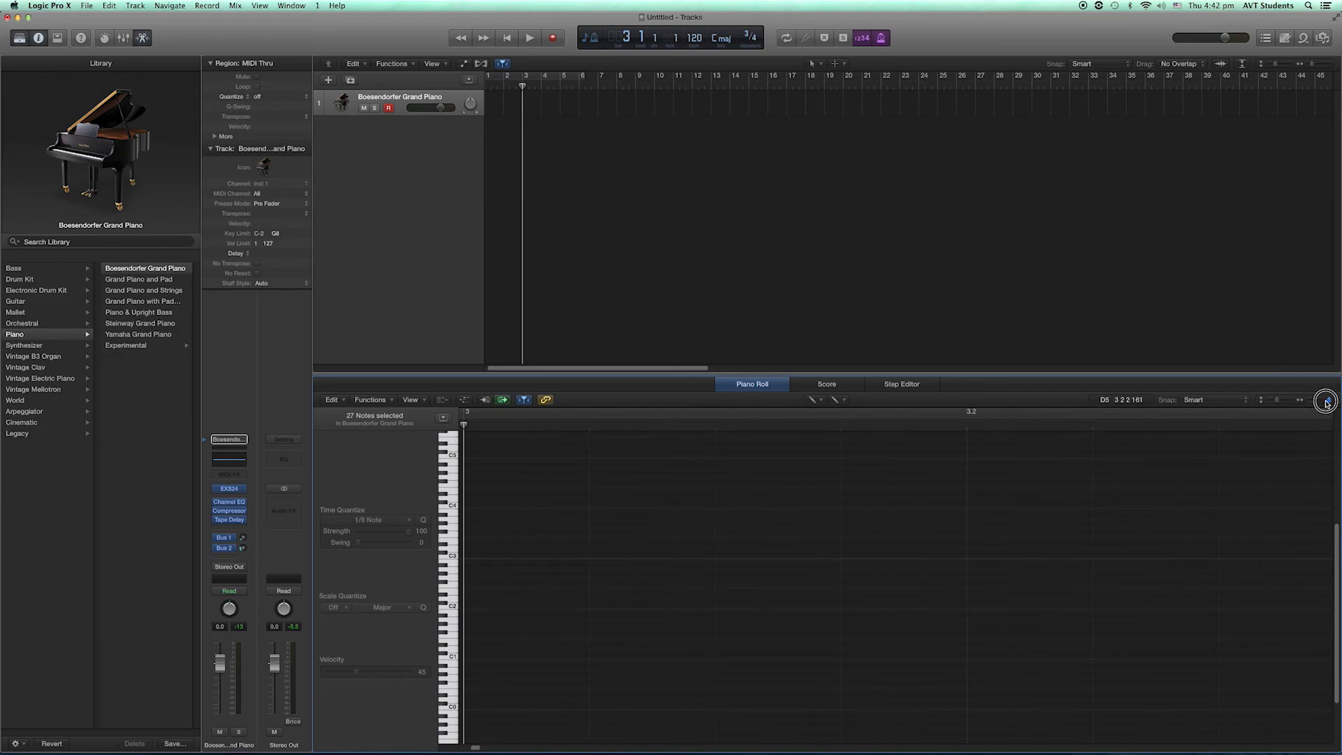
left_click_drag(1329, 404, 1320, 409)
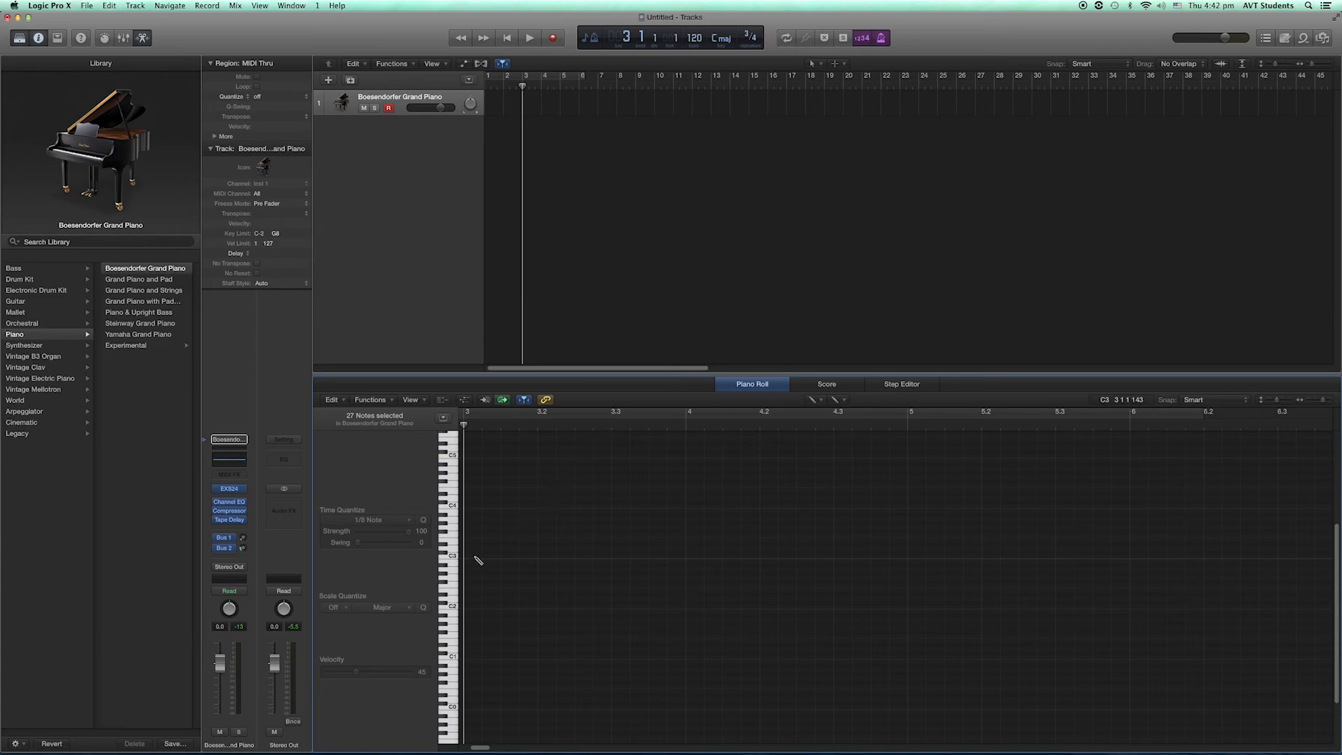
left_click(472, 542)
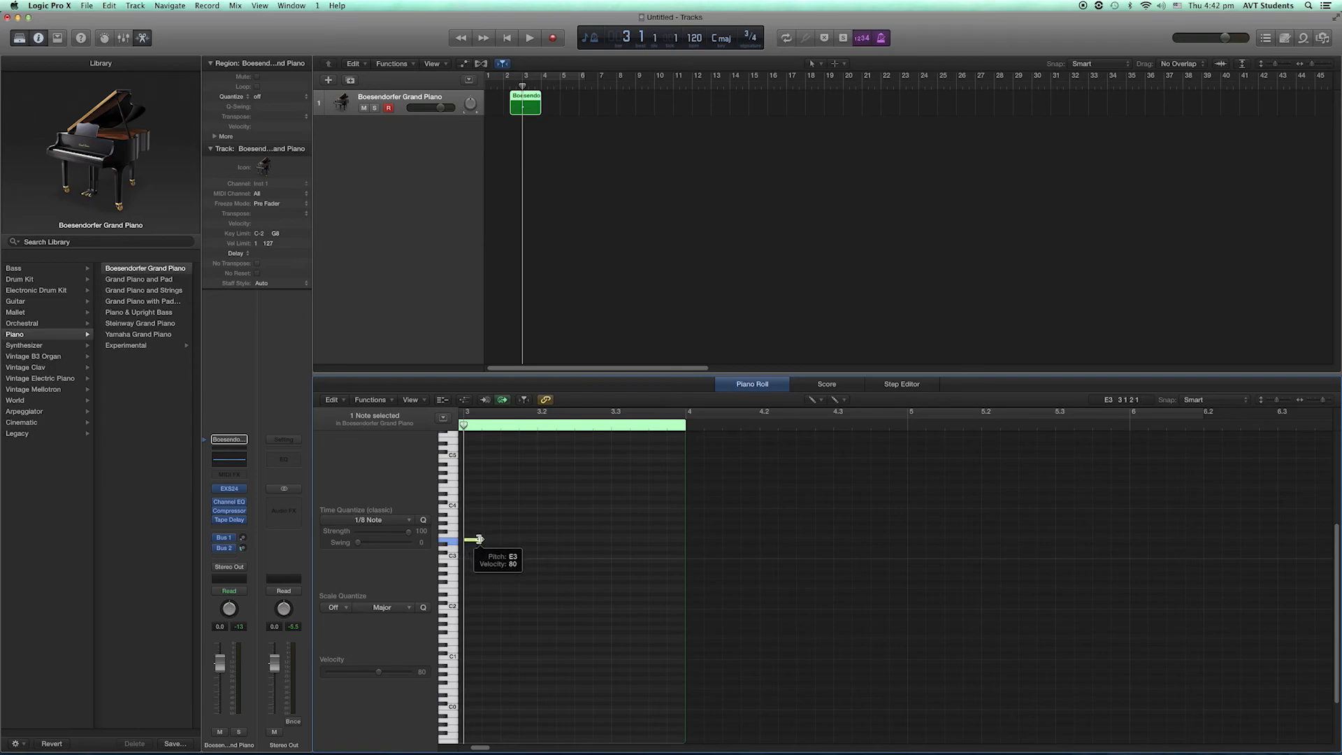
left_click_drag(480, 539, 609, 542)
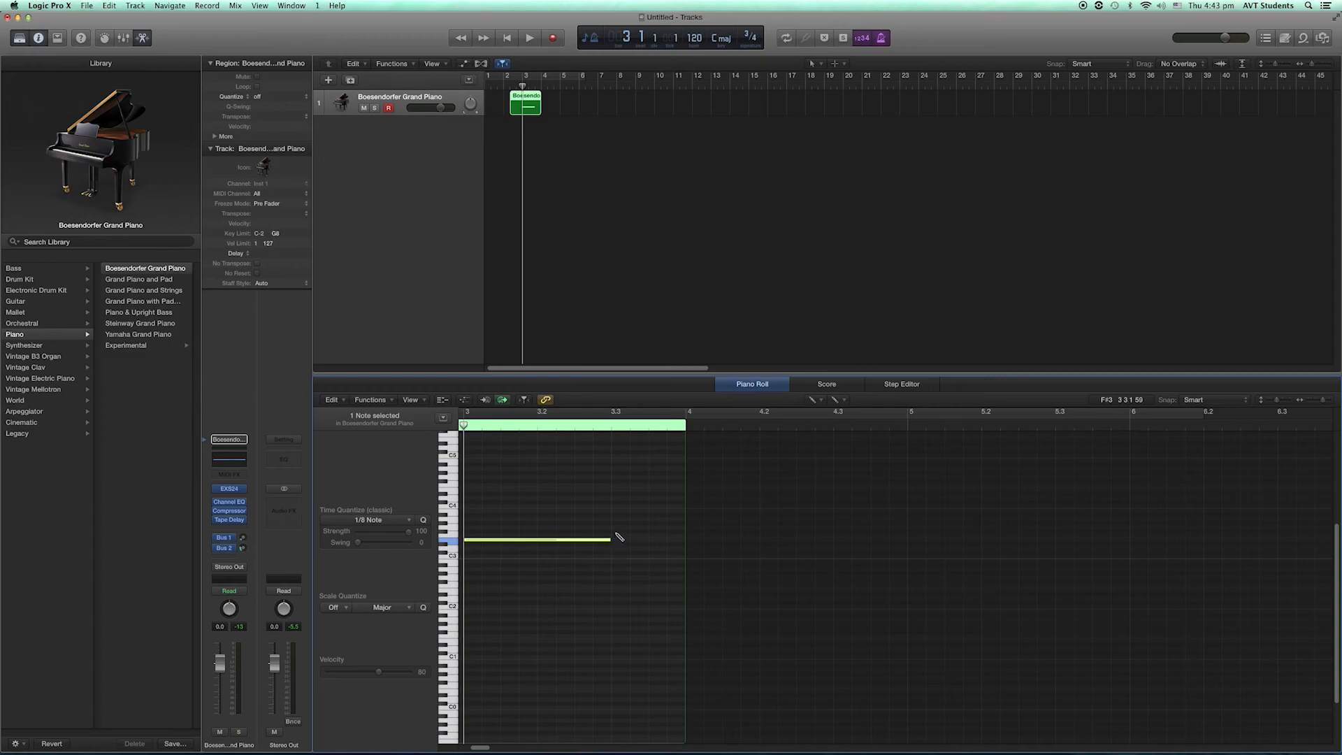
left_click(617, 528)
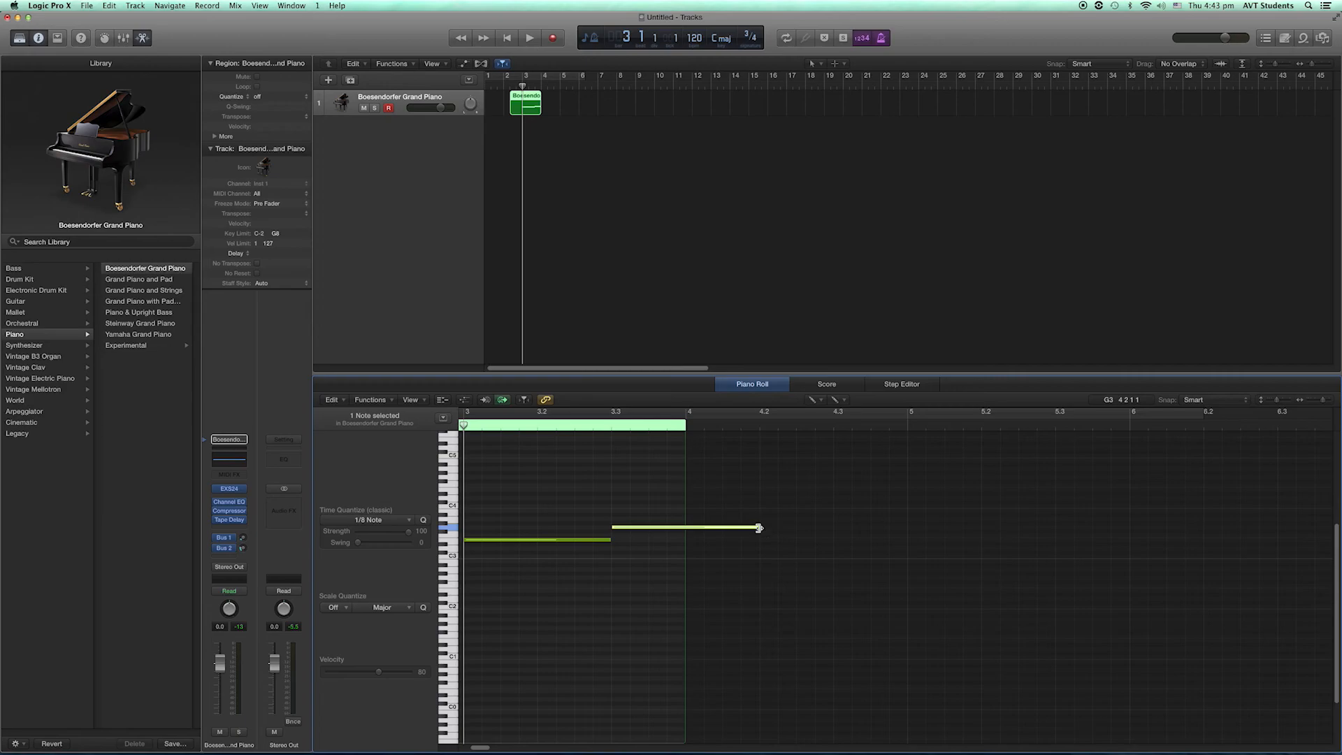
left_click_drag(759, 528, 691, 528)
- Draw bar 4 of the melody: a two-beat A3 on beat 1 and a one-beat C4 on beat 3
left_click(692, 519)
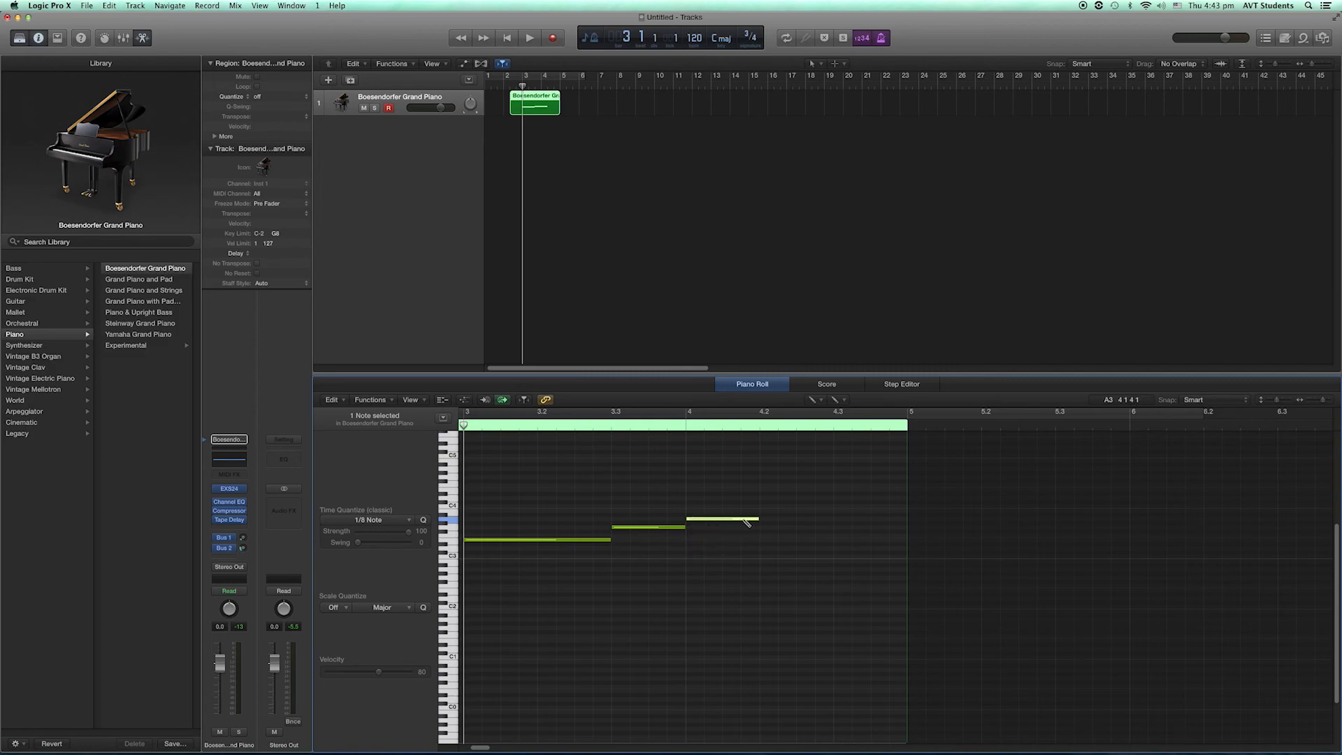
left_click_drag(755, 518, 829, 518)
left_click(838, 494)
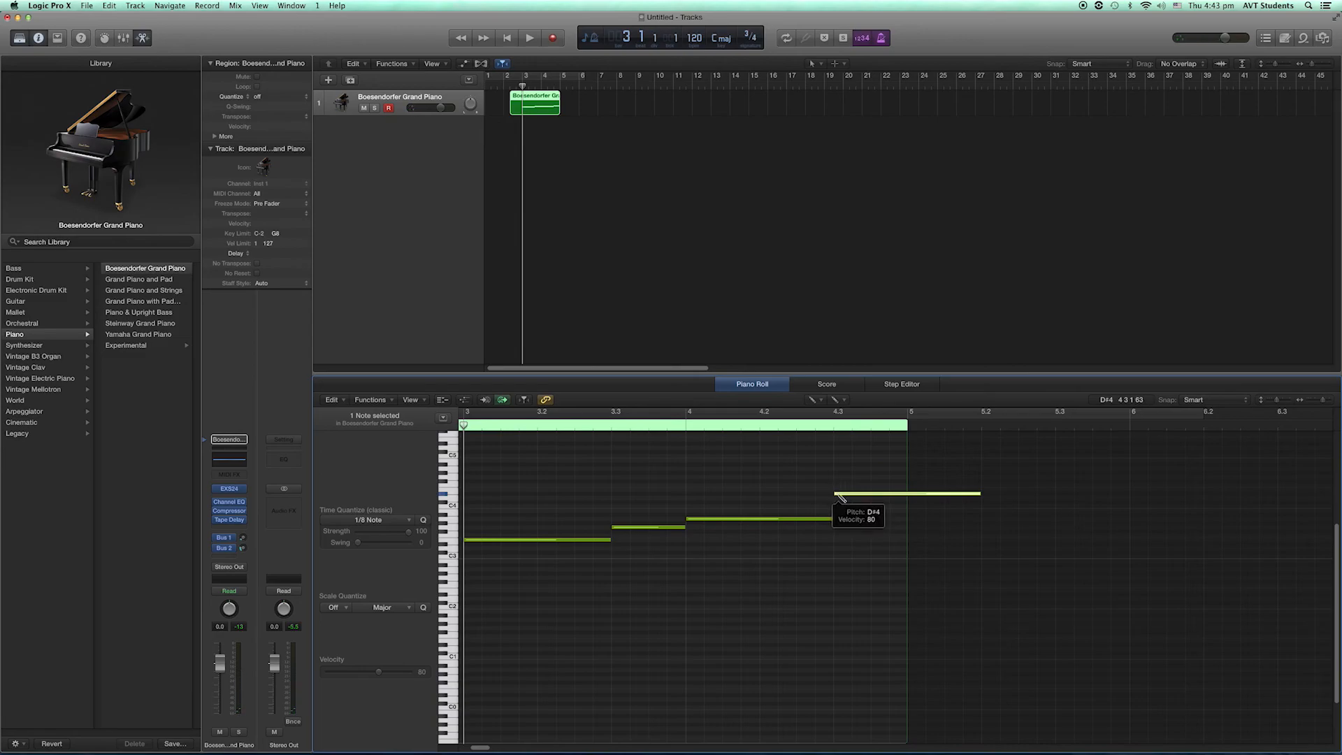
left_click_drag(841, 497, 839, 506)
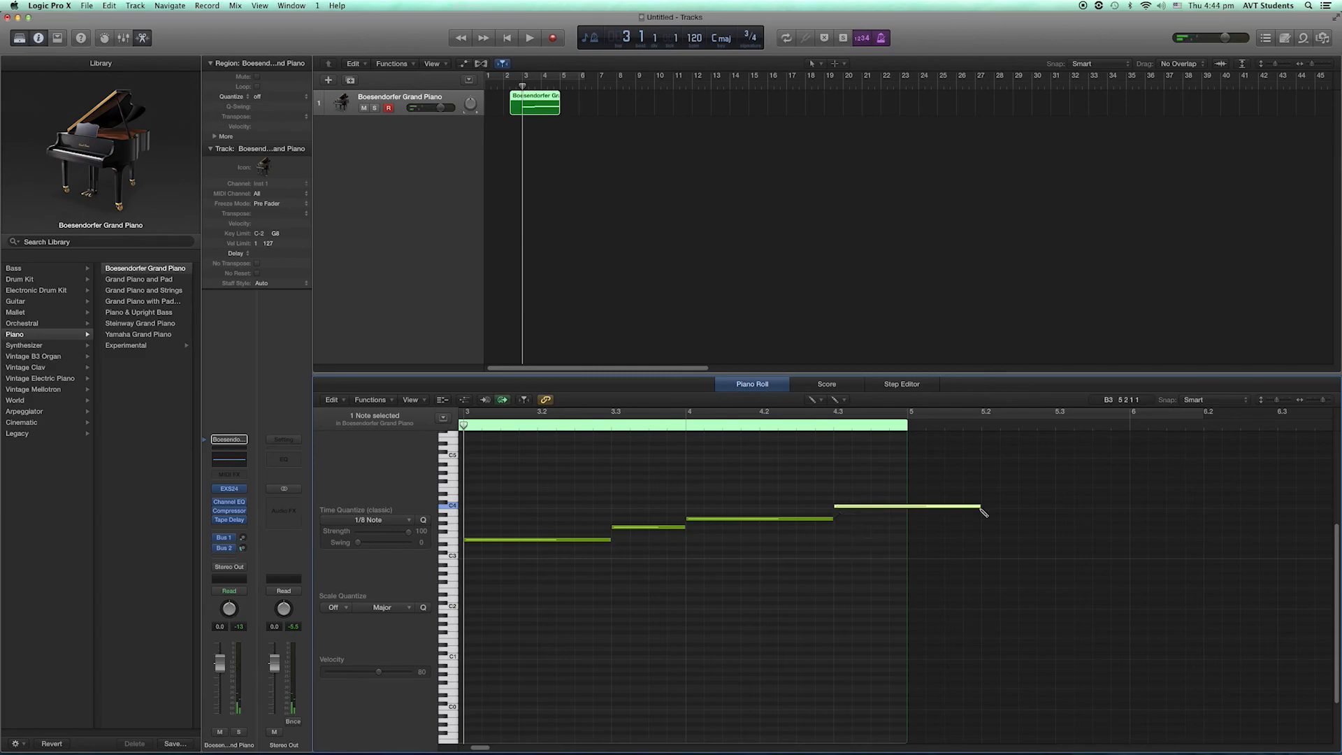
left_click_drag(979, 507, 908, 513)
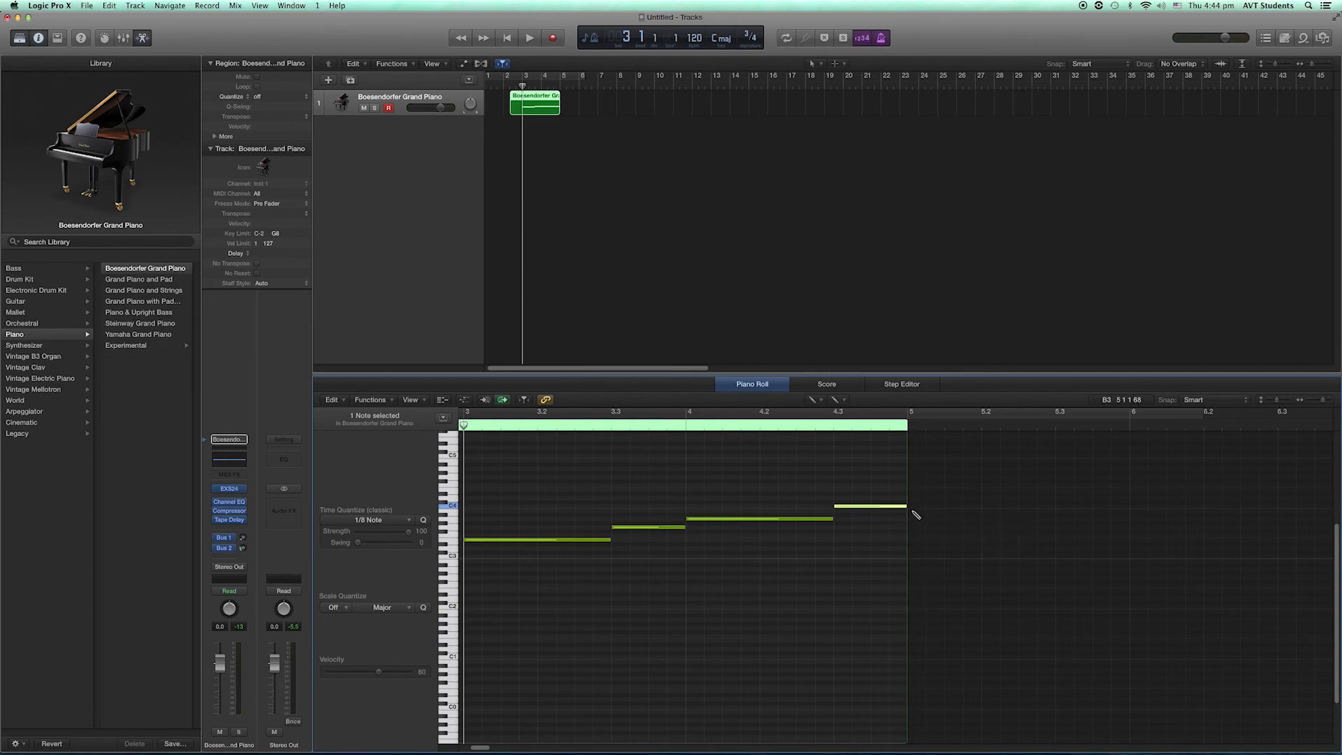
- Draw bar 5 of the melody: a two-beat B3 on beat 1 and a one-beat G3 on beat 3
left_click(912, 511)
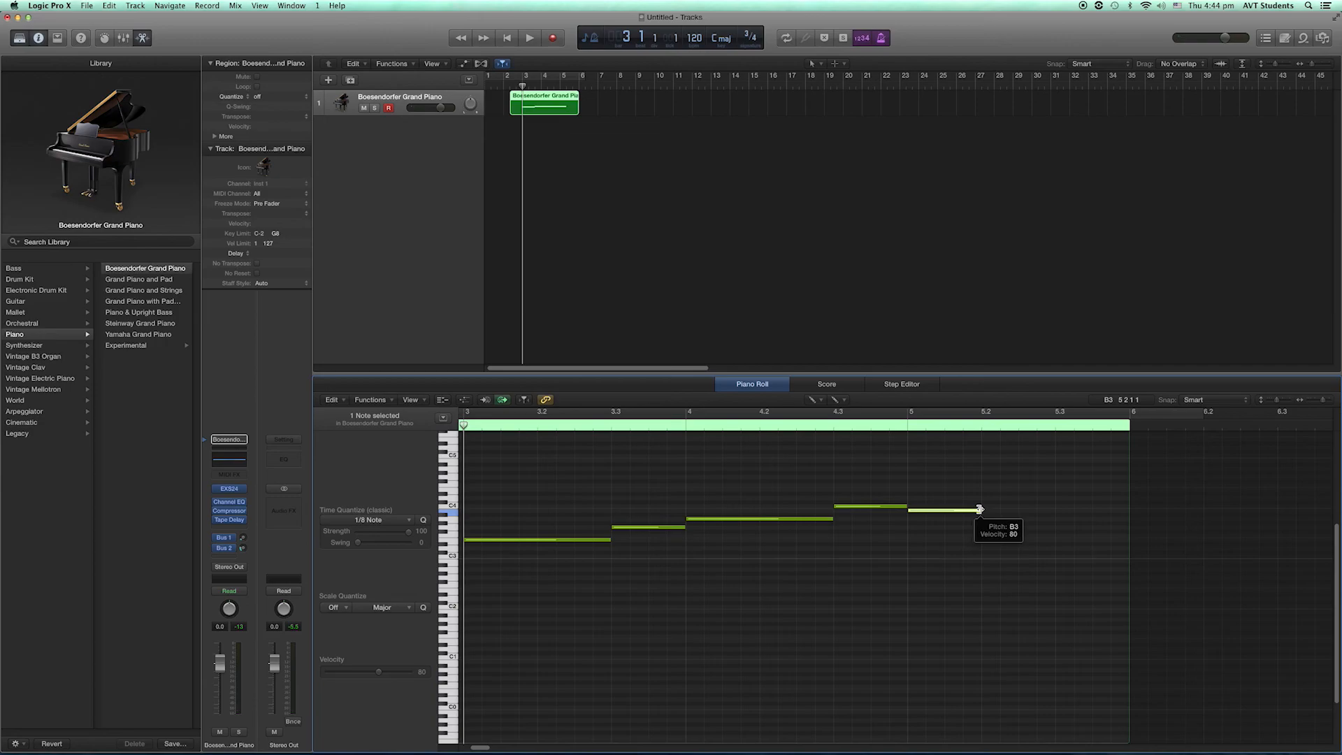
left_click_drag(980, 509, 1054, 513)
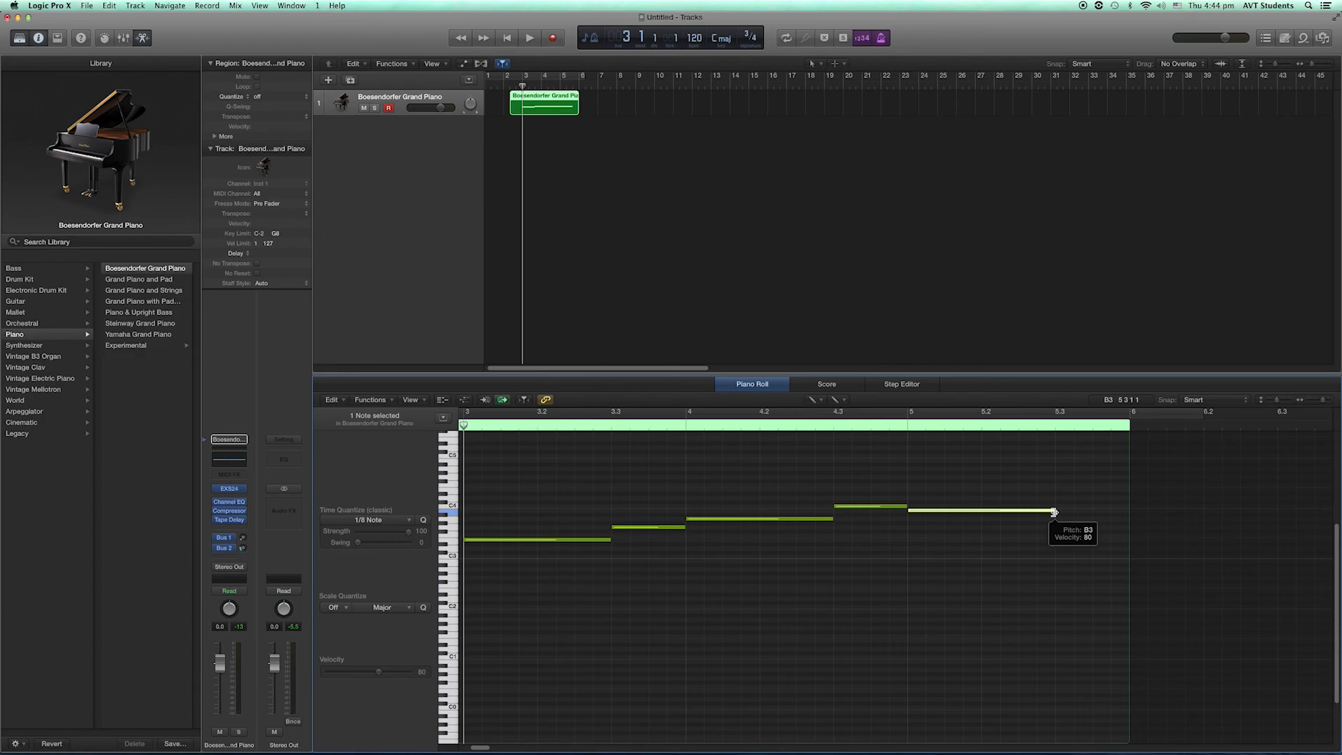
left_click(1063, 527)
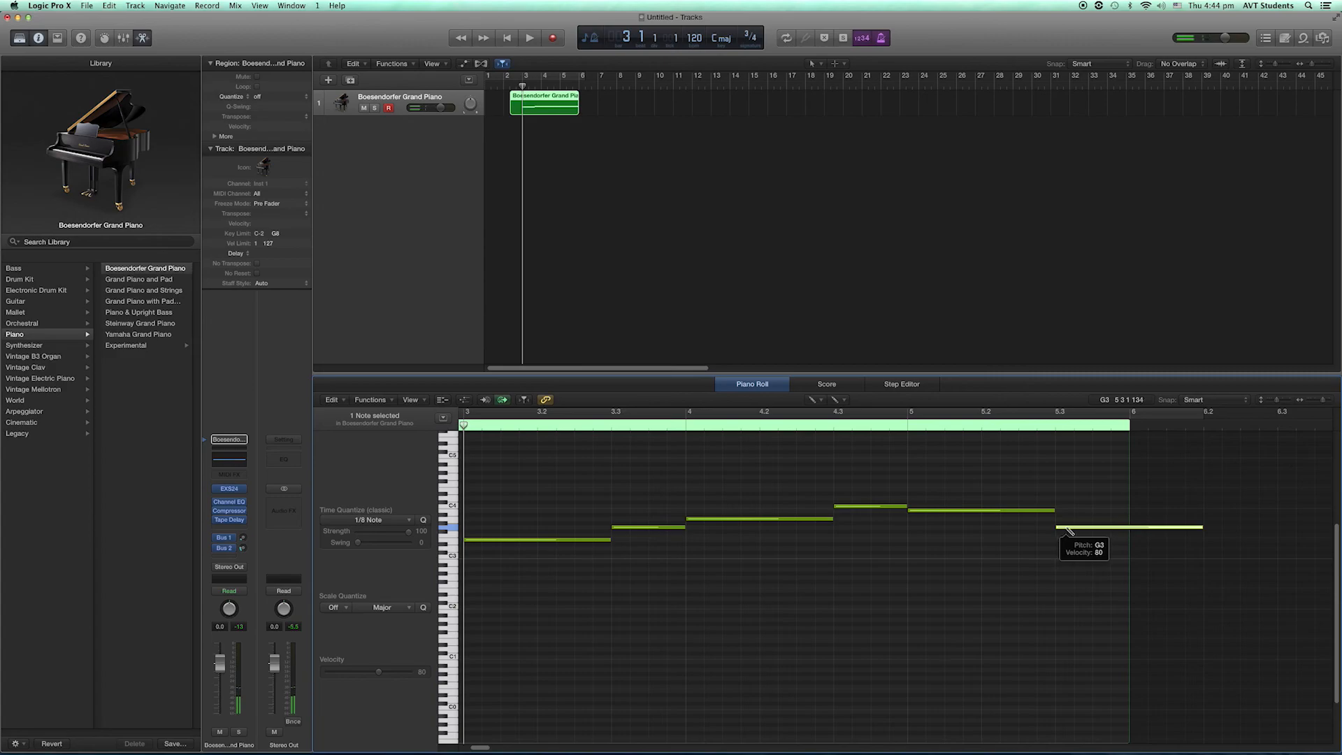
left_click_drag(1200, 528, 1128, 532)
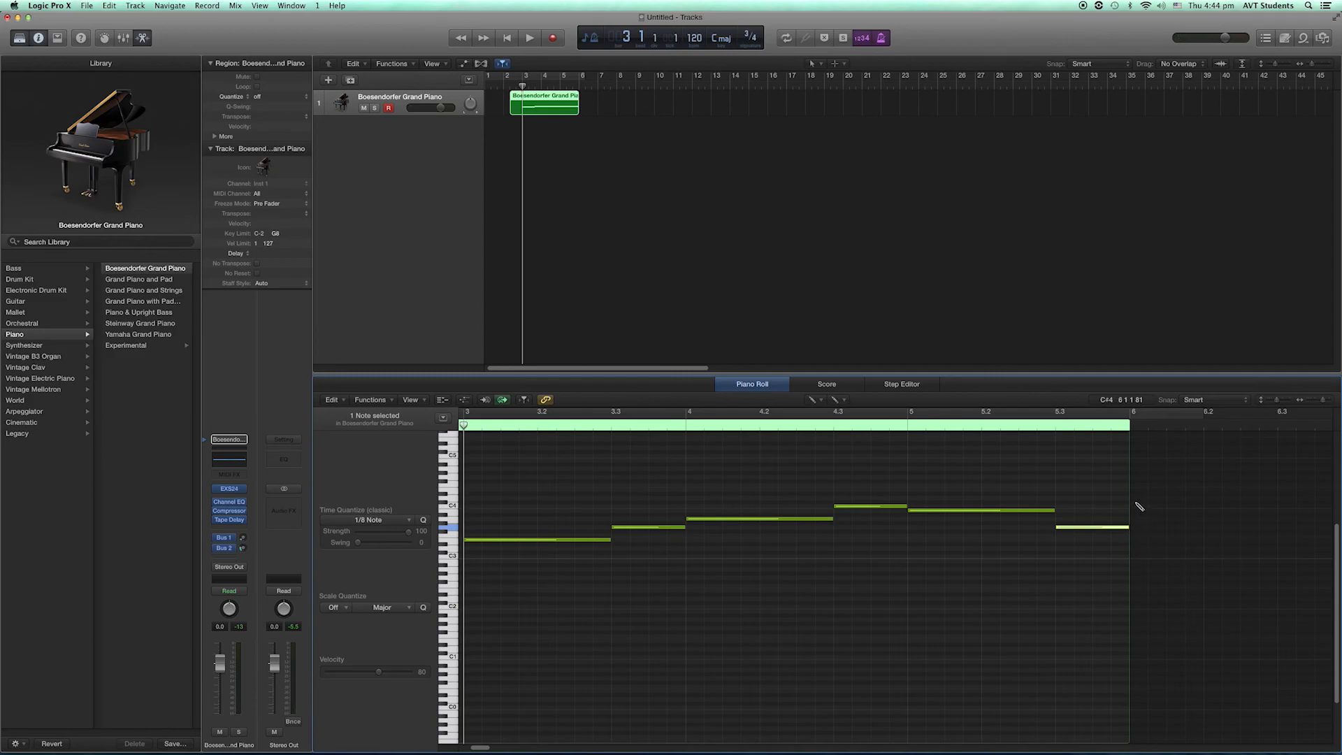
- Draw bar 6 of the melody: a single A3 held for all three beats
left_click(1137, 503)
left_click_drag(1139, 505, 1138, 520)
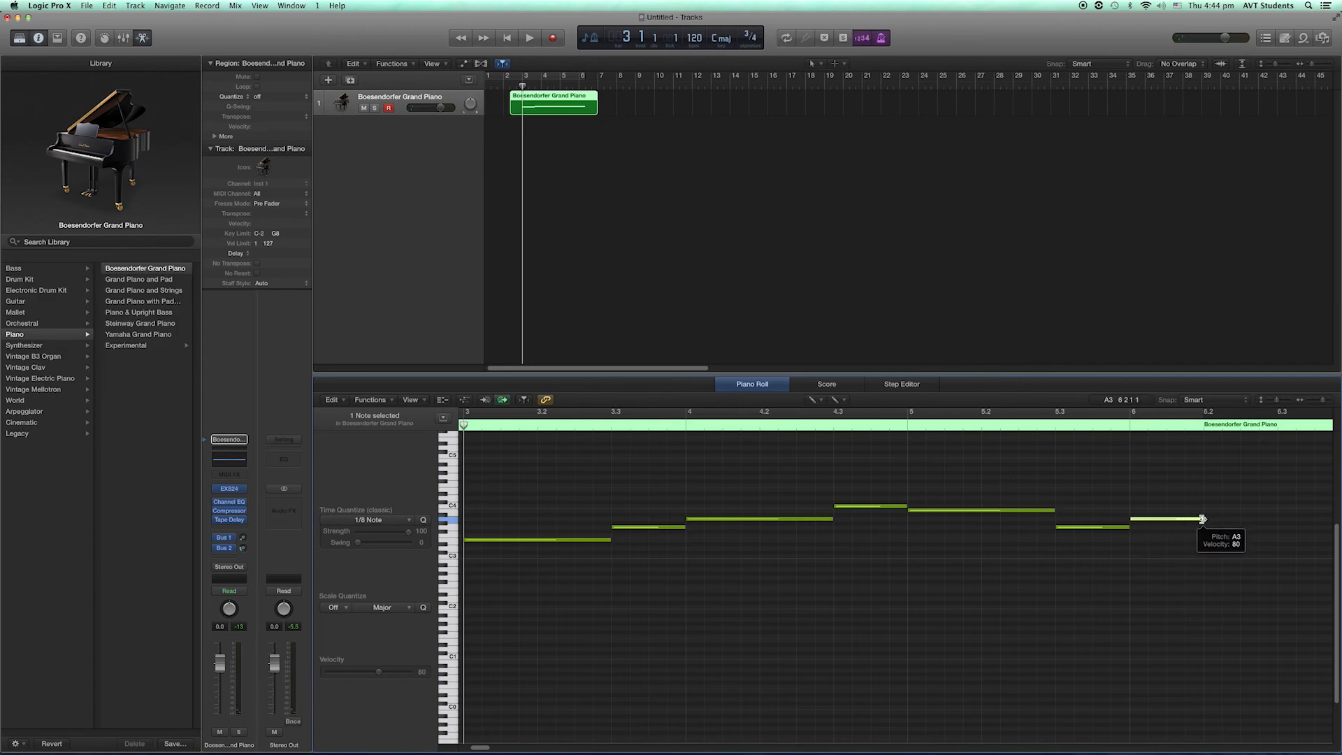
left_click_drag(1202, 519, 1278, 518)
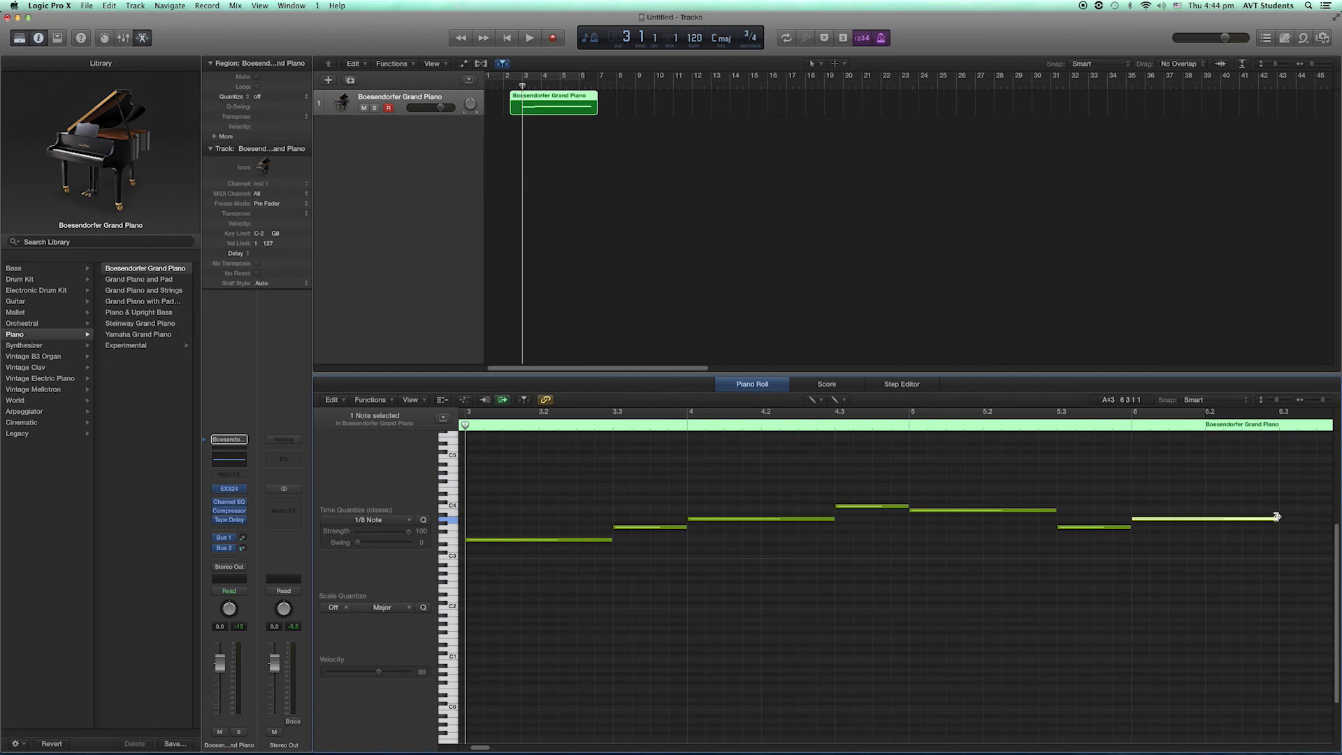
mouse_move(1279, 519)
left_mouse_down()
mouse_move(1319, 517)
mouse_move(1294, 525)
left_mouse_up()
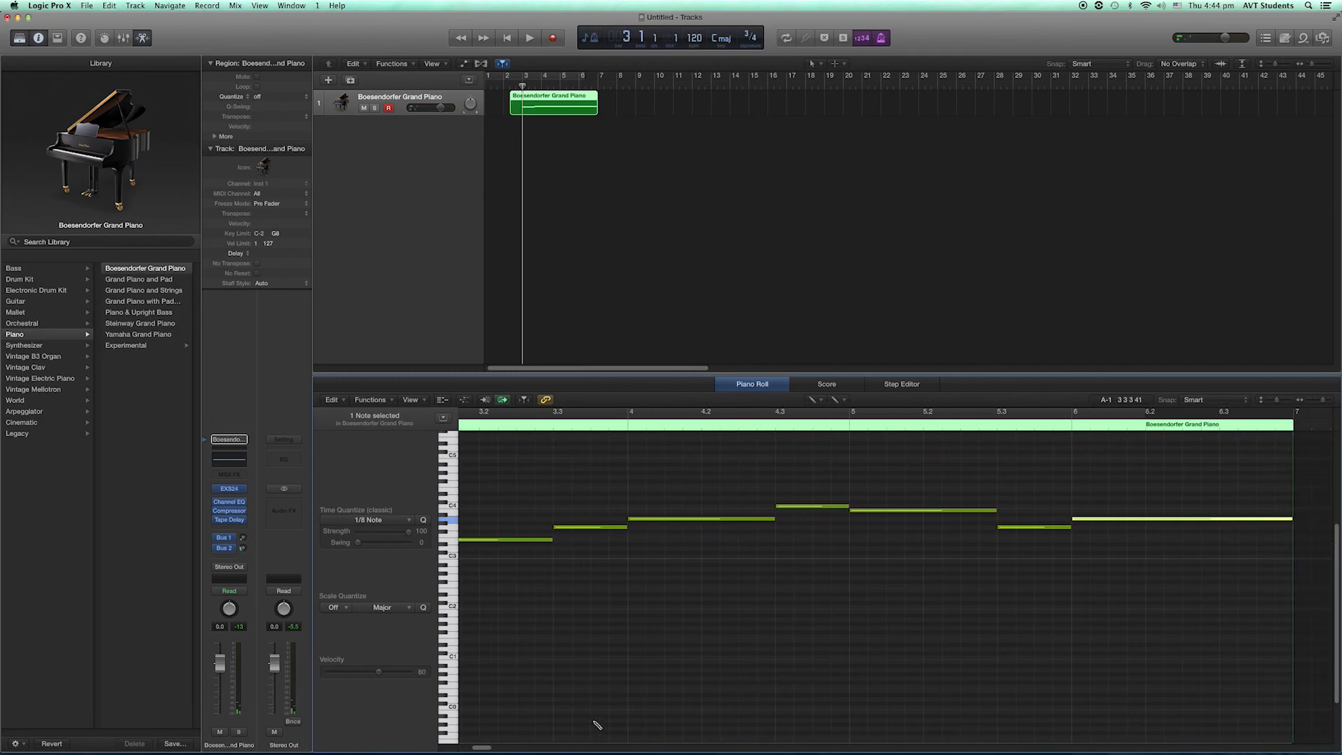
- Draw bar 7 of the melody: a two-beat G3 on beat 1 and a one-beat A3 on beat 3
left_click_drag(481, 748, 495, 750)
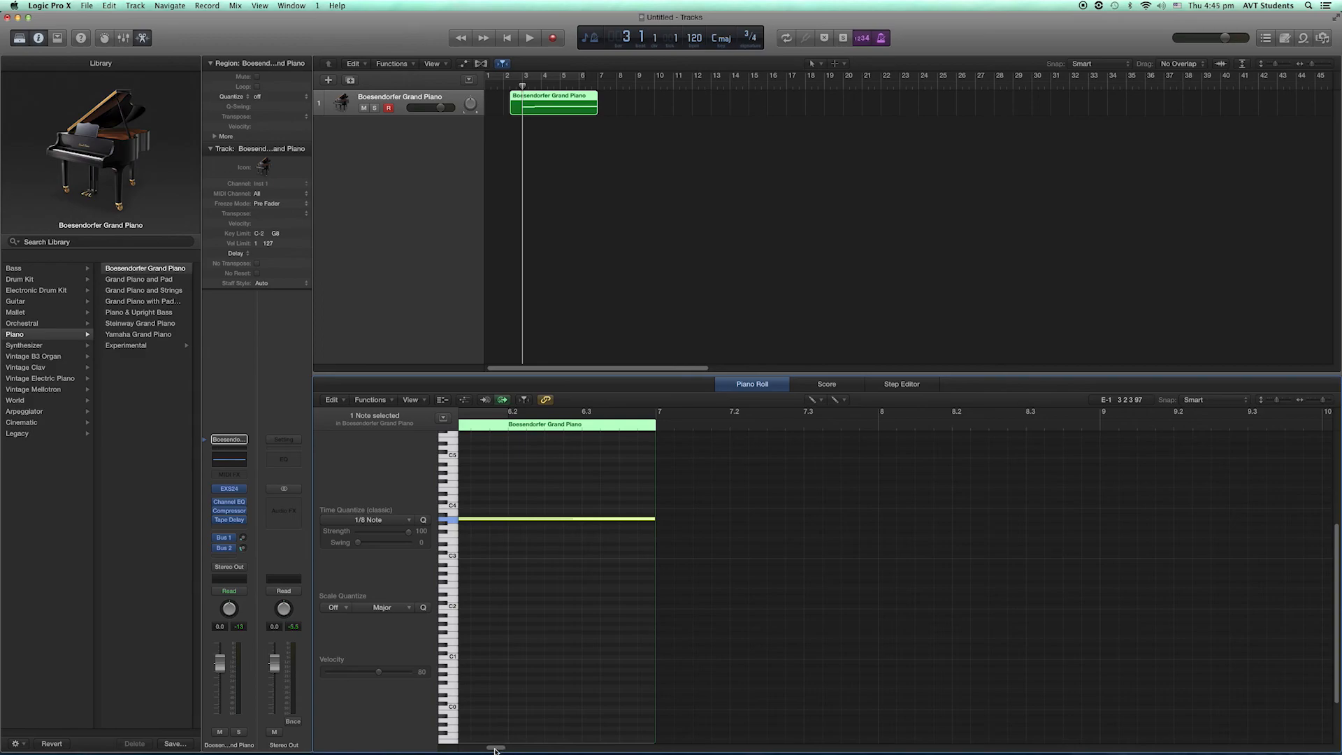
left_click(663, 524)
left_click_drag(664, 527, 664, 531)
left_click_drag(874, 527, 805, 529)
left_click_drag(807, 532, 811, 526)
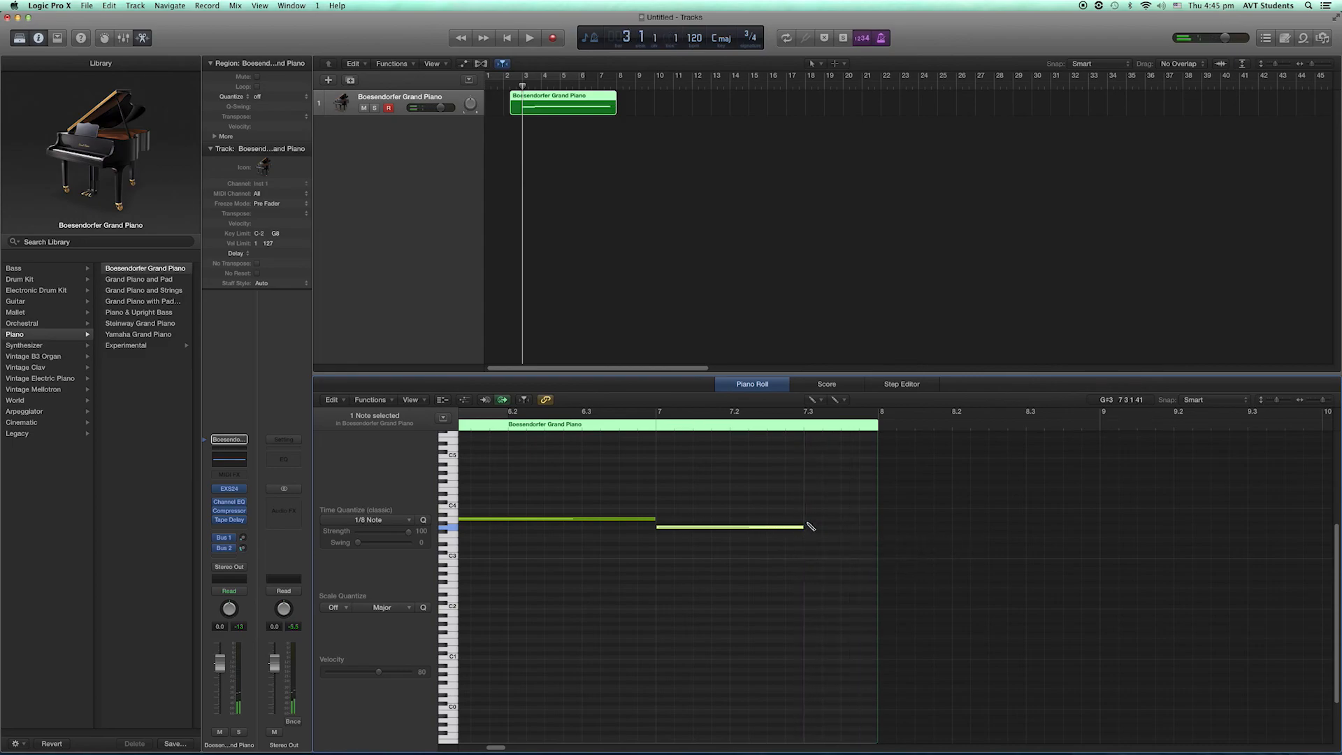
left_click(809, 519)
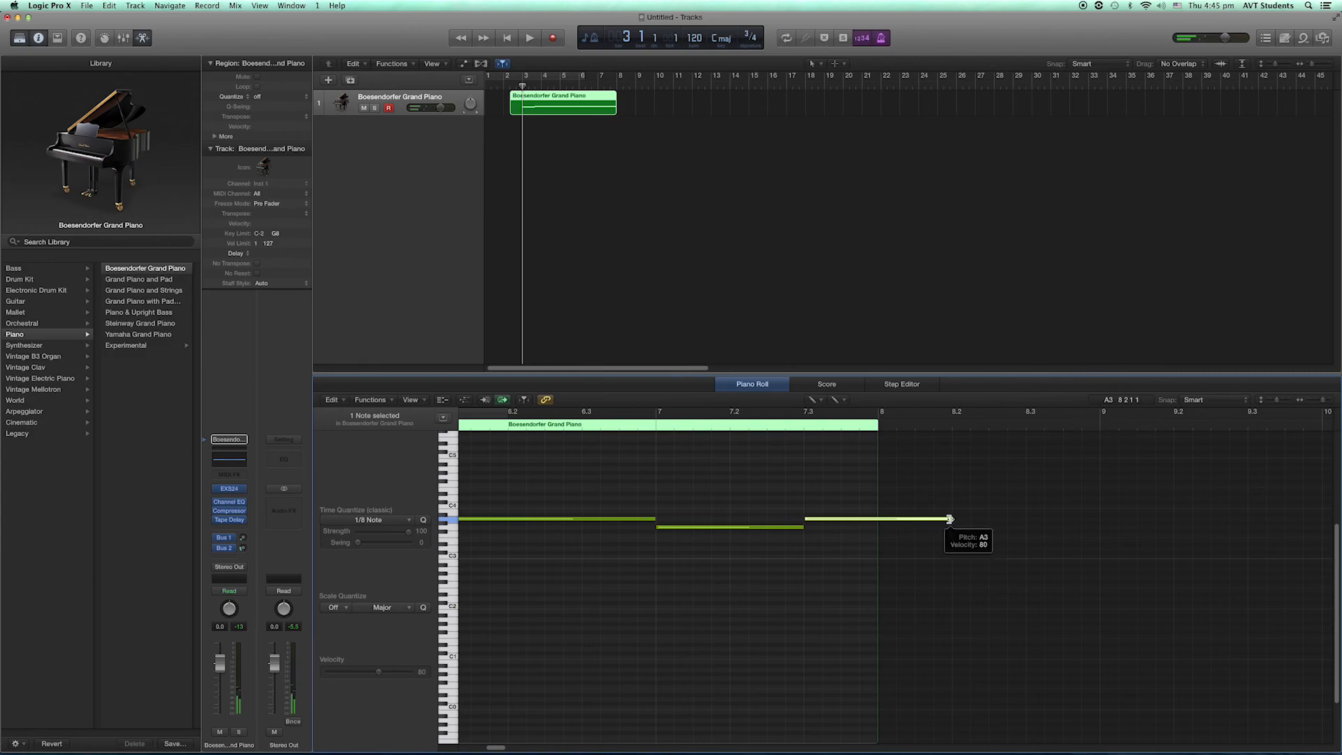
left_click_drag(950, 518, 879, 521)
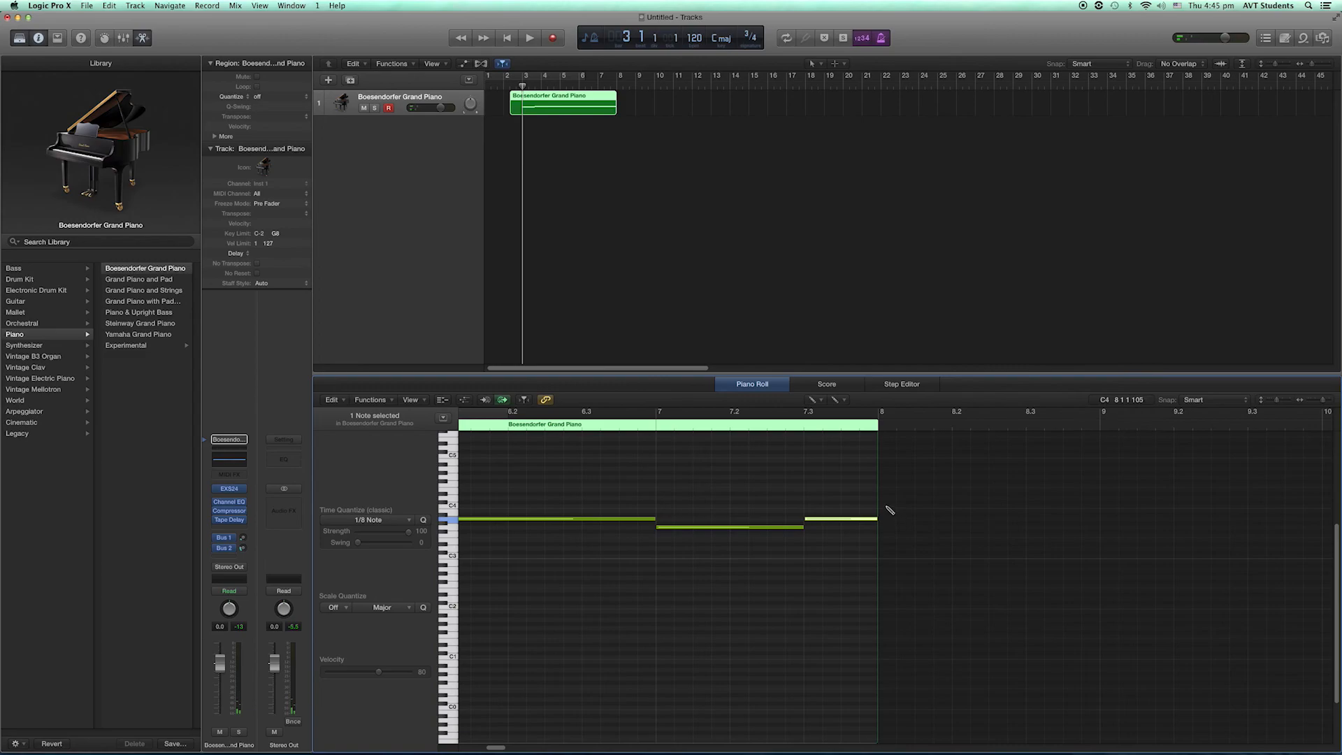
- Draw bar 8 of the melody: a two-beat C4 on beat 1 and a one-beat E4 on beat 3
left_click(887, 507)
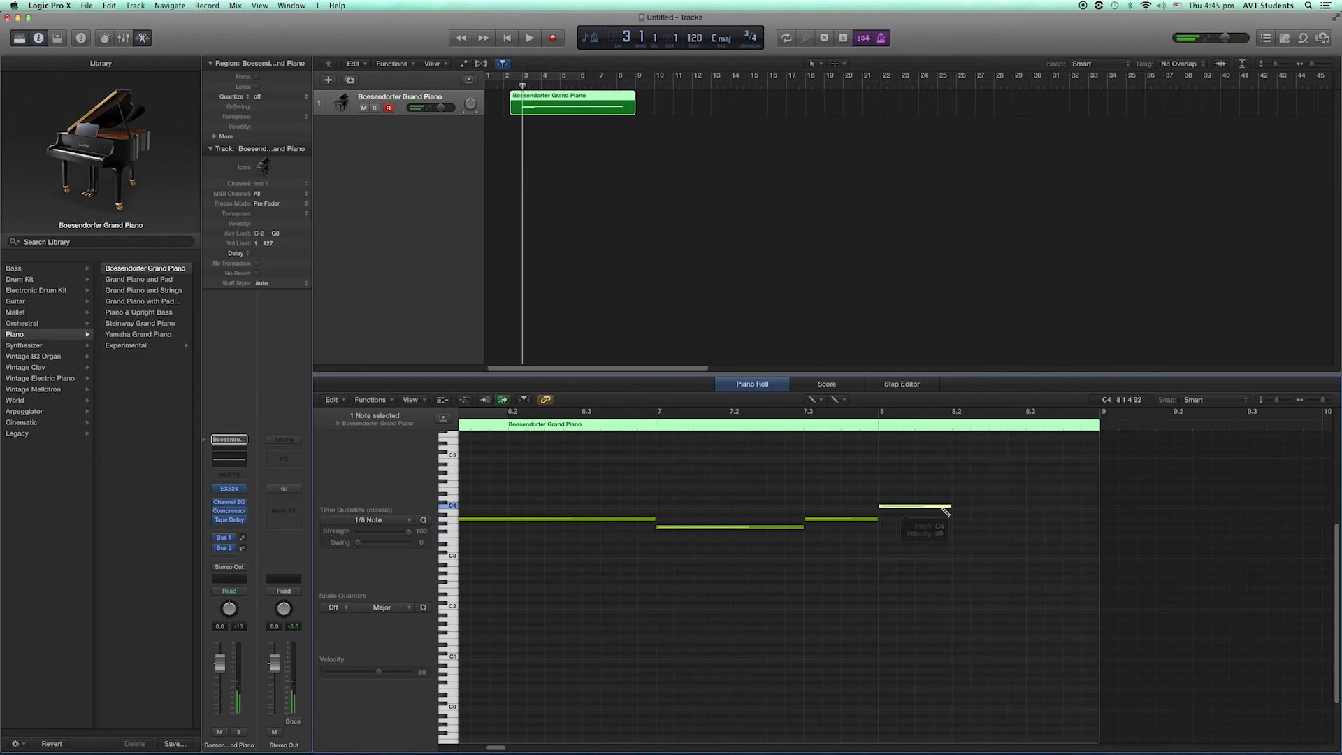
left_click_drag(949, 506, 1027, 506)
left_click(1035, 490)
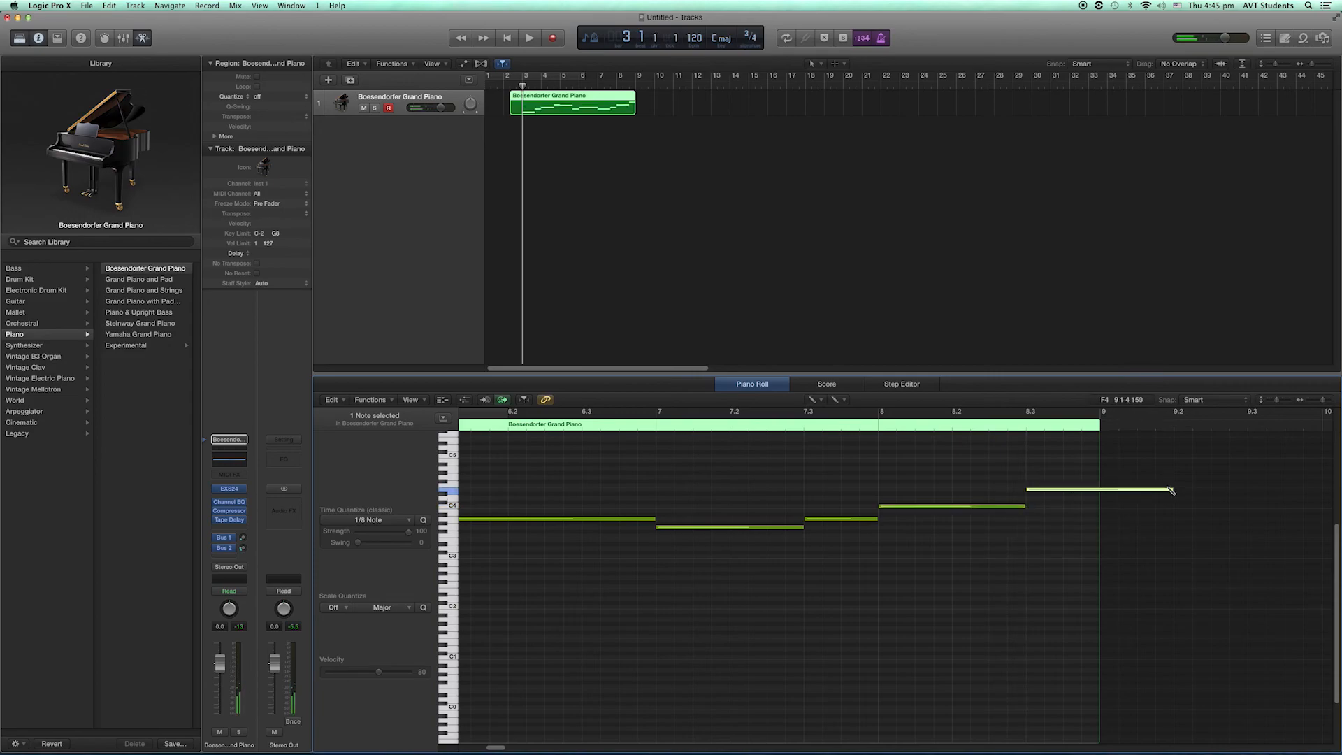
left_click_drag(1172, 488, 1100, 490)
- Draw a two-beat E4 and a one-beat D4 in bar 9, and a three-beat D4 filling bar 10
left_click(1112, 491)
left_click_drag(1171, 491, 1252, 495)
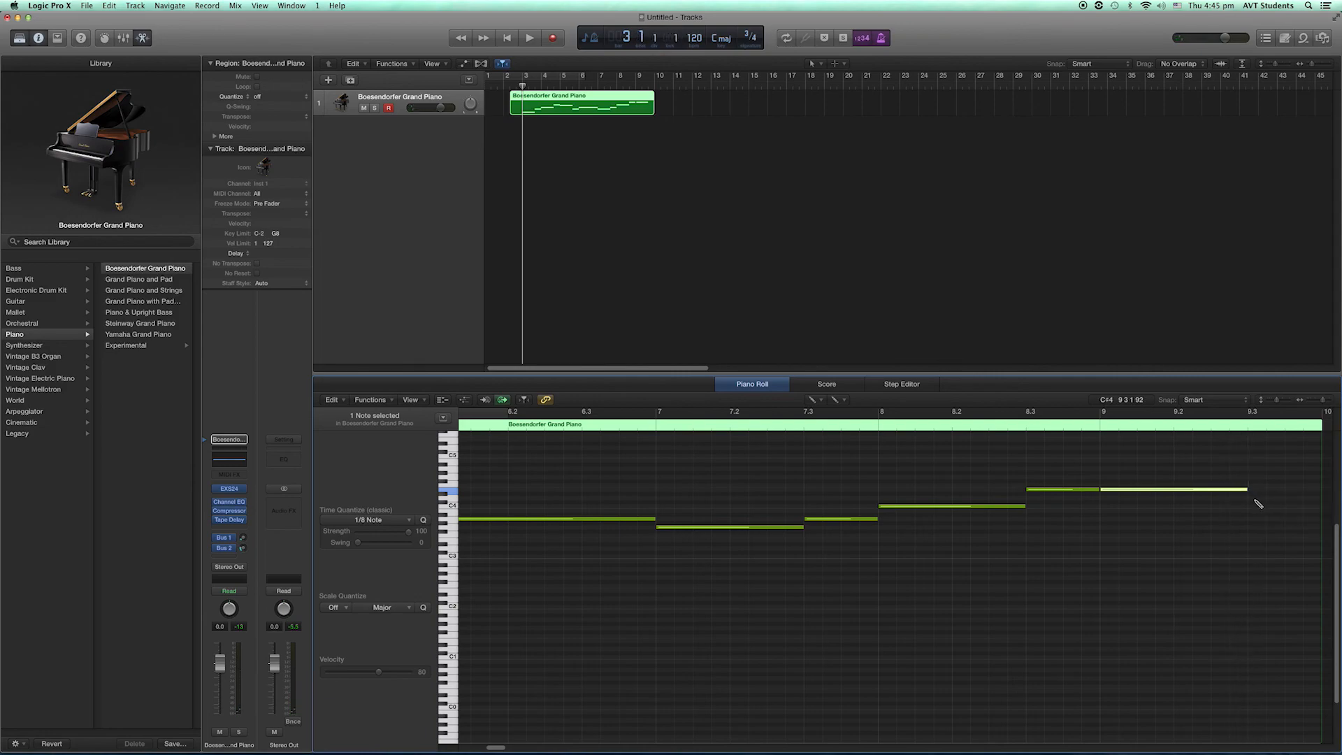
left_click(1255, 498)
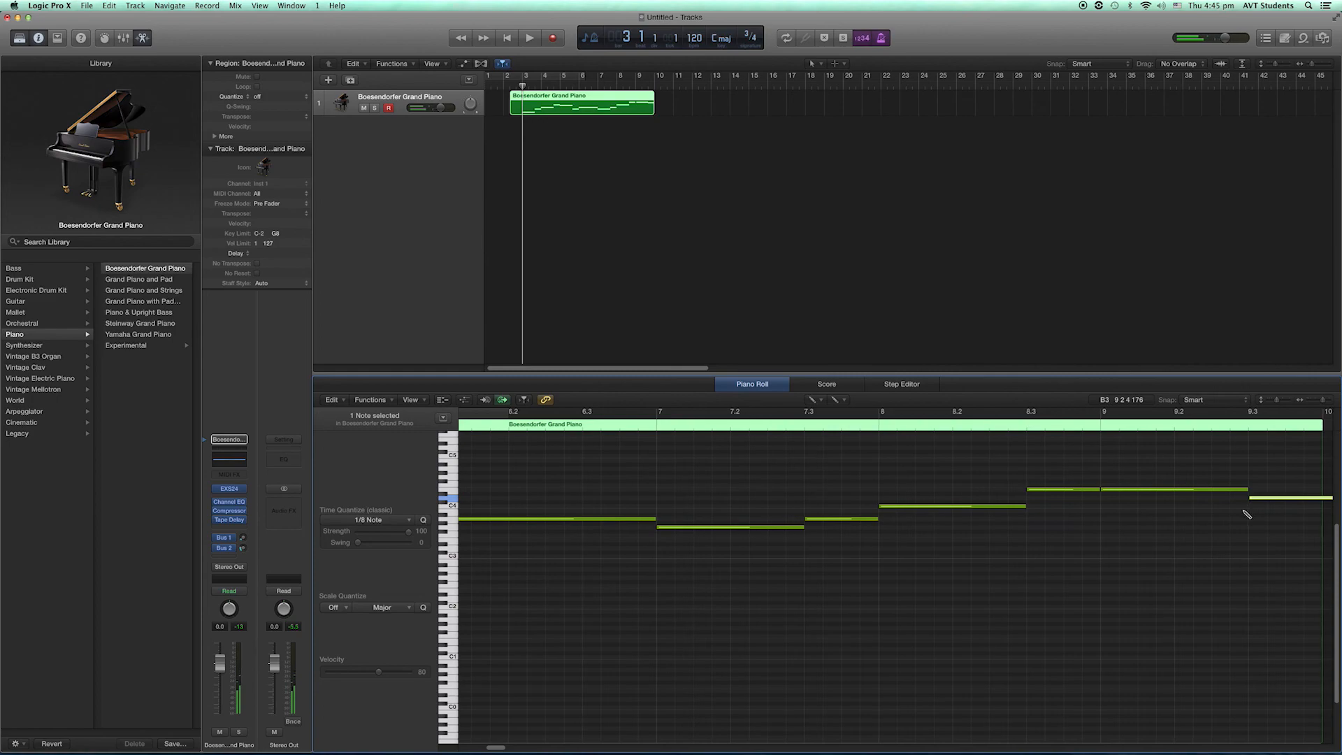
scroll(1247, 514, "right", 2)
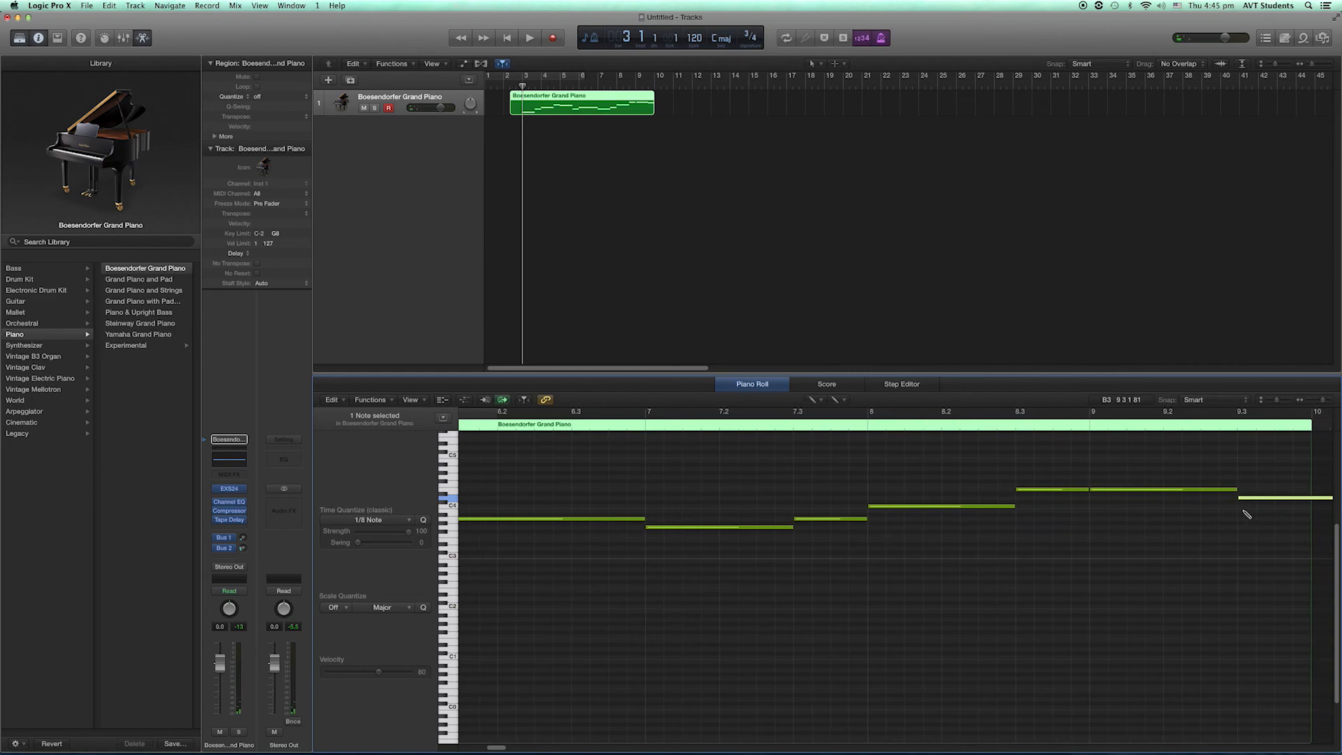
scroll(1248, 515, "right", 10)
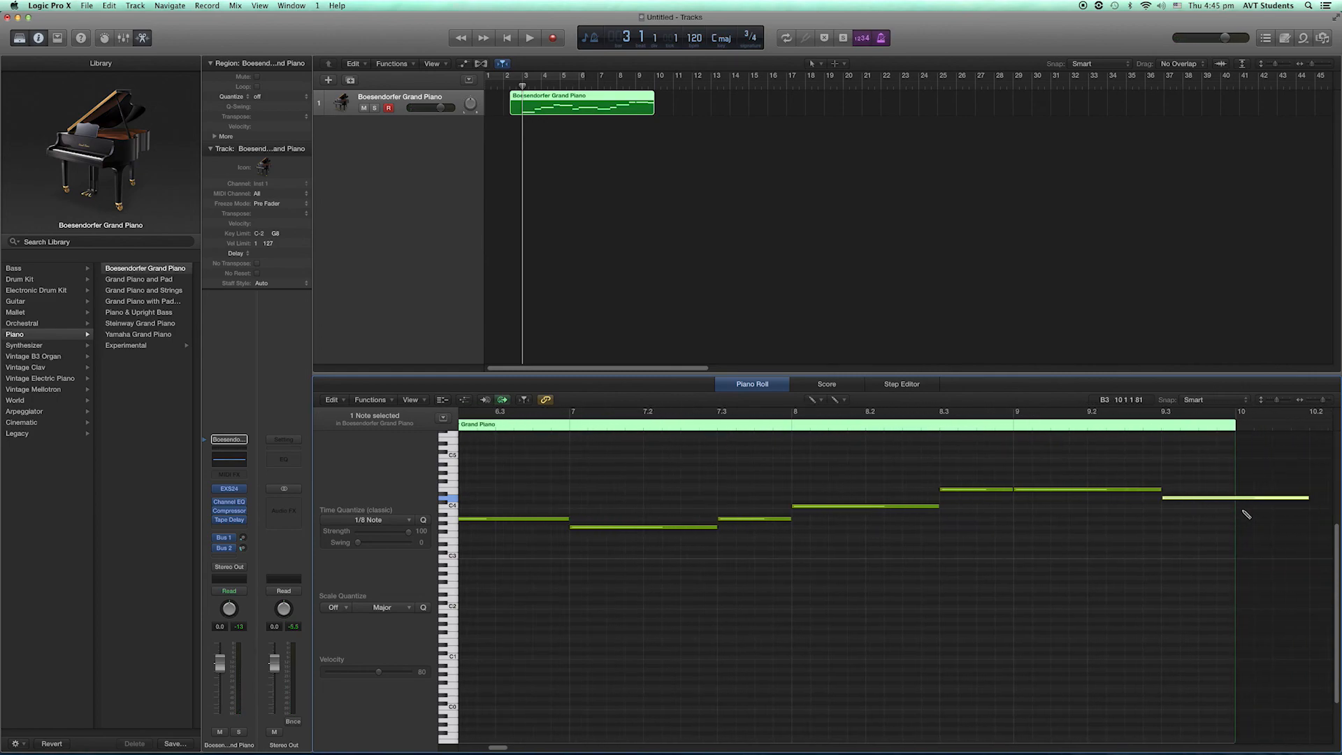
scroll(1248, 515, "right", 8)
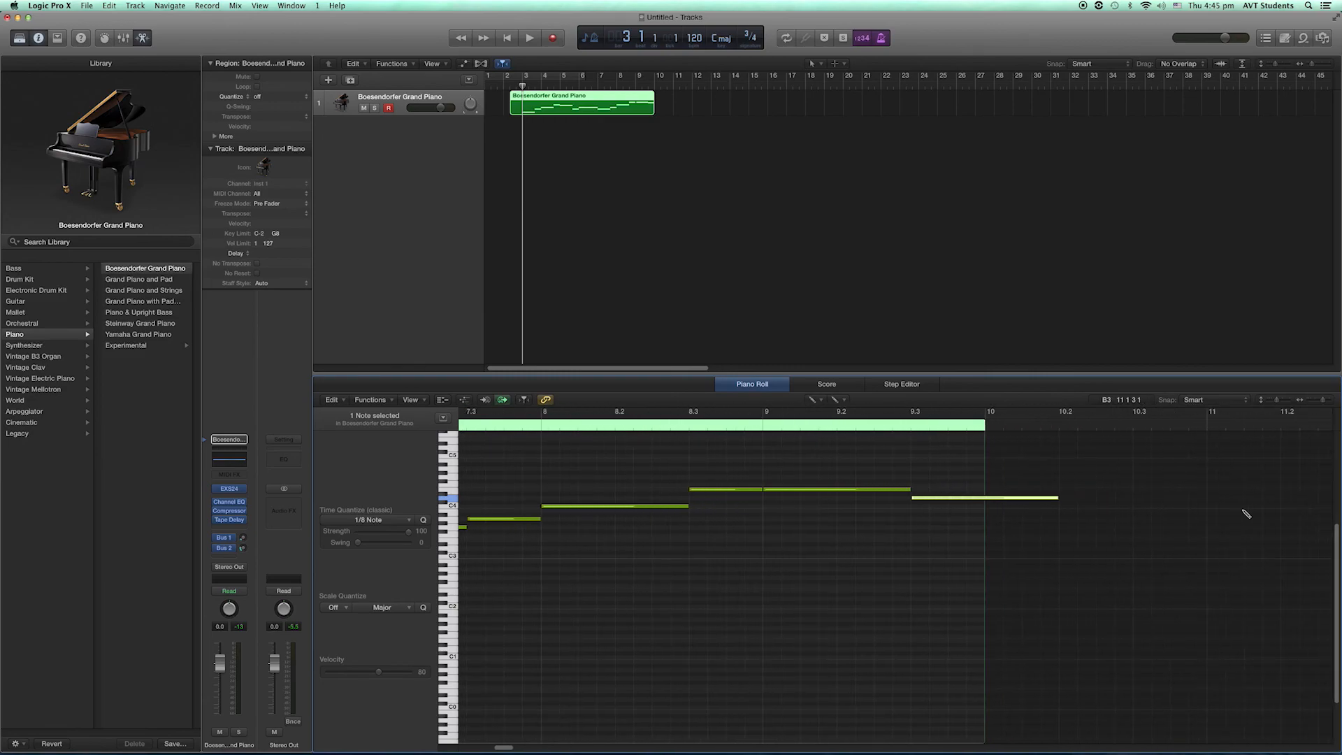
left_click_drag(1037, 497, 965, 499)
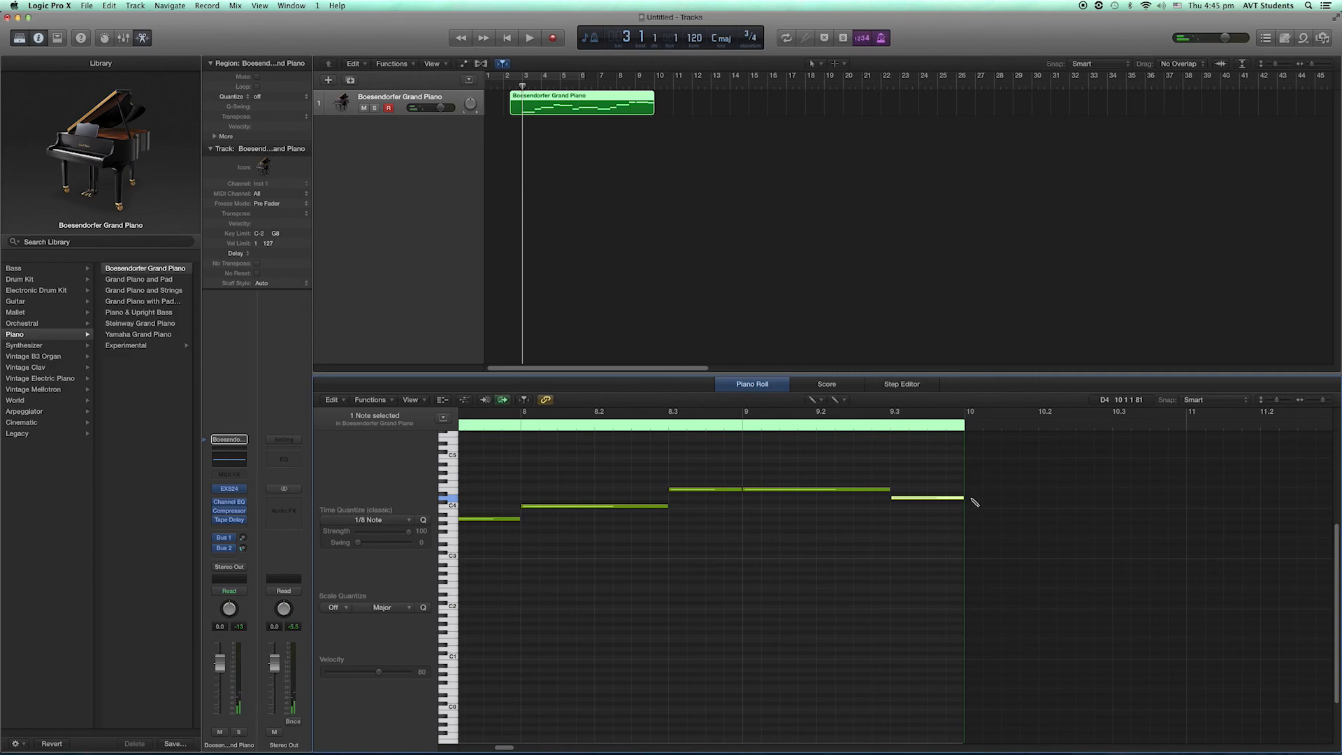
key("super+z")
left_click_drag(1036, 499, 1185, 519)
- Draw bar 11 of the melody: a two-beat E4 on beat 1 and a one-beat D4 on beat 3
scroll(1185, 518, "right", 5)
scroll(1185, 519, "right", 1)
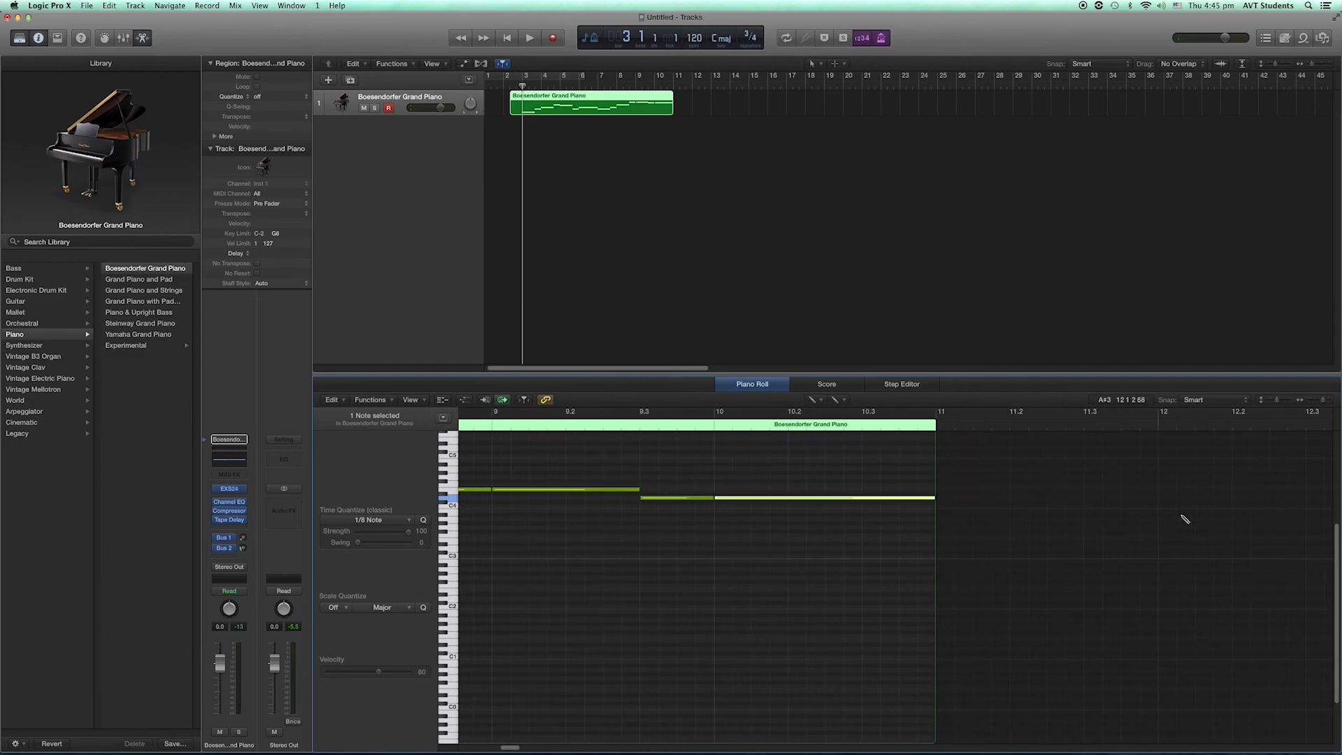
left_click(945, 487)
left_click_drag(940, 484, 941, 491)
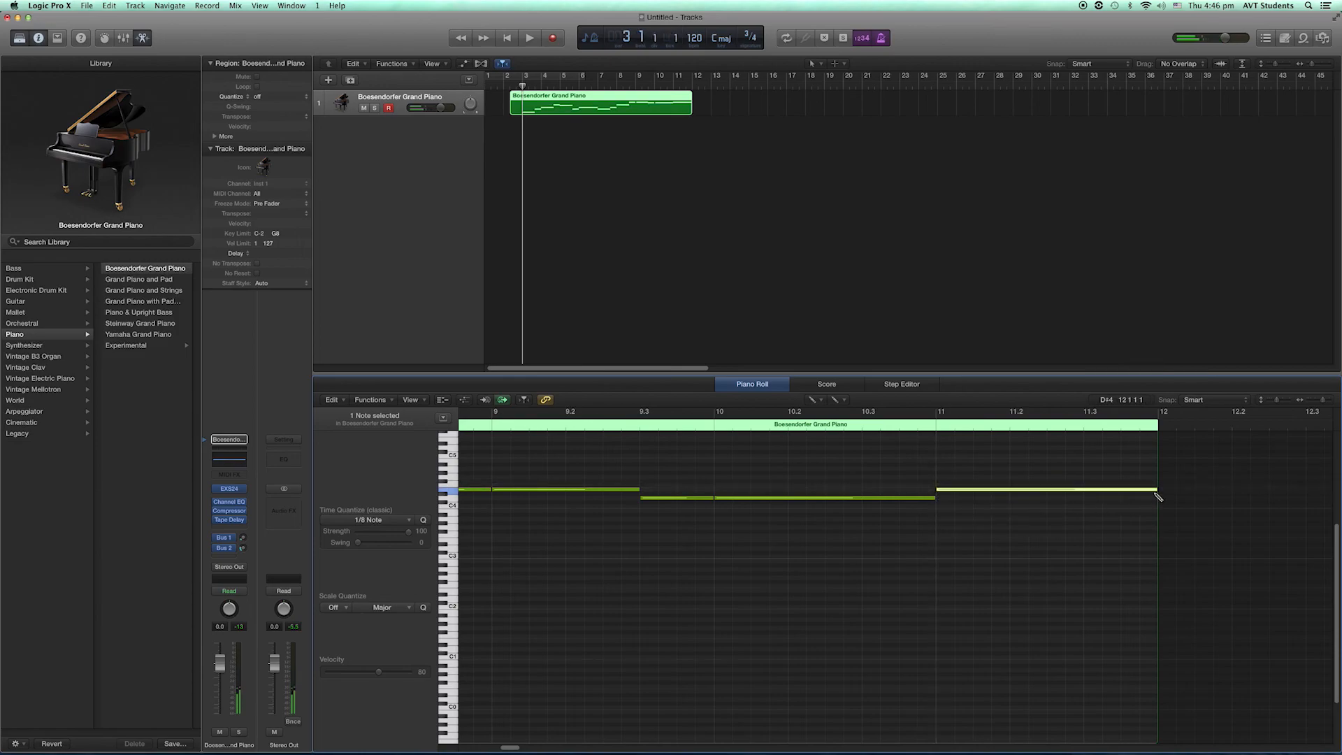
mouse_move(1156, 491)
left_mouse_down()
mouse_move(1059, 489)
mouse_move(1082, 490)
left_mouse_up()
left_click(1091, 498)
left_click_drag(1229, 501, 1159, 503)
- Draw bar 12 of the melody: a two-beat F4 on beat 1 and a one-beat E4 on beat 3
left_click(1165, 483)
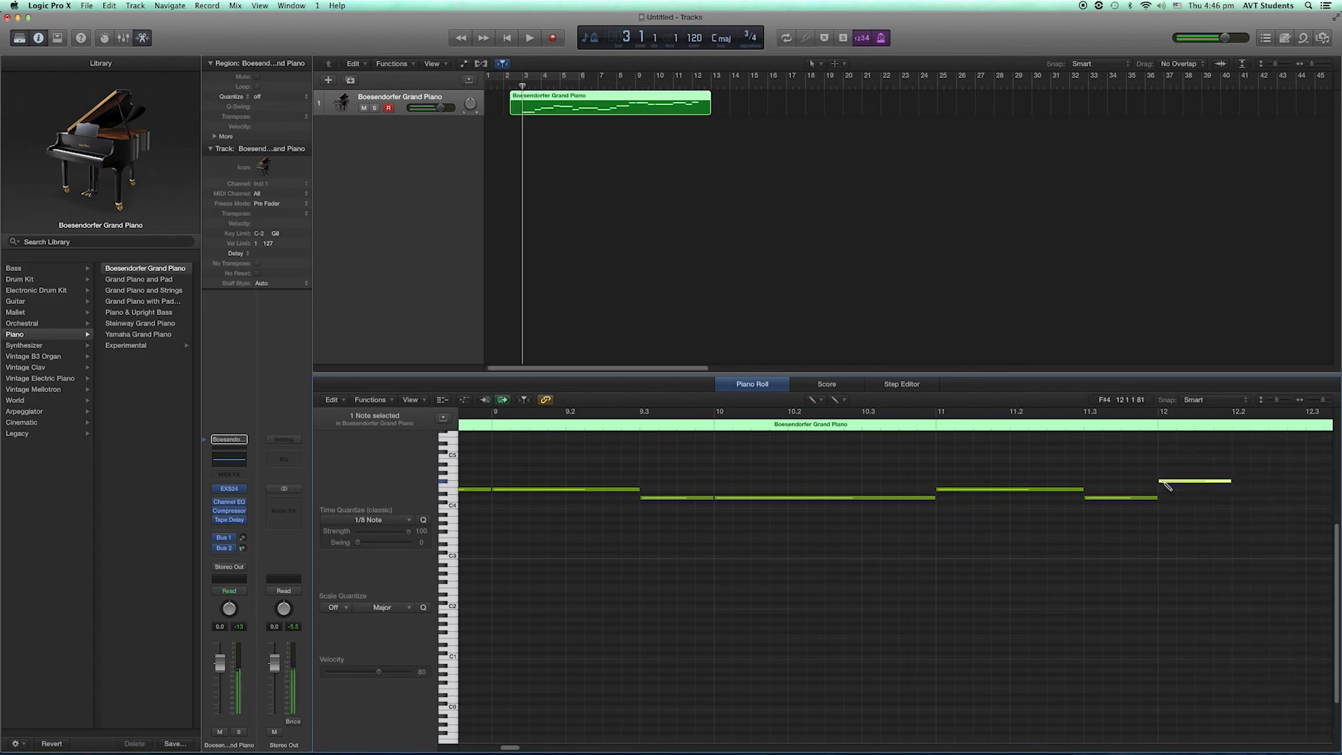
left_click_drag(1164, 483, 1165, 486)
scroll(1164, 504, "right", 5)
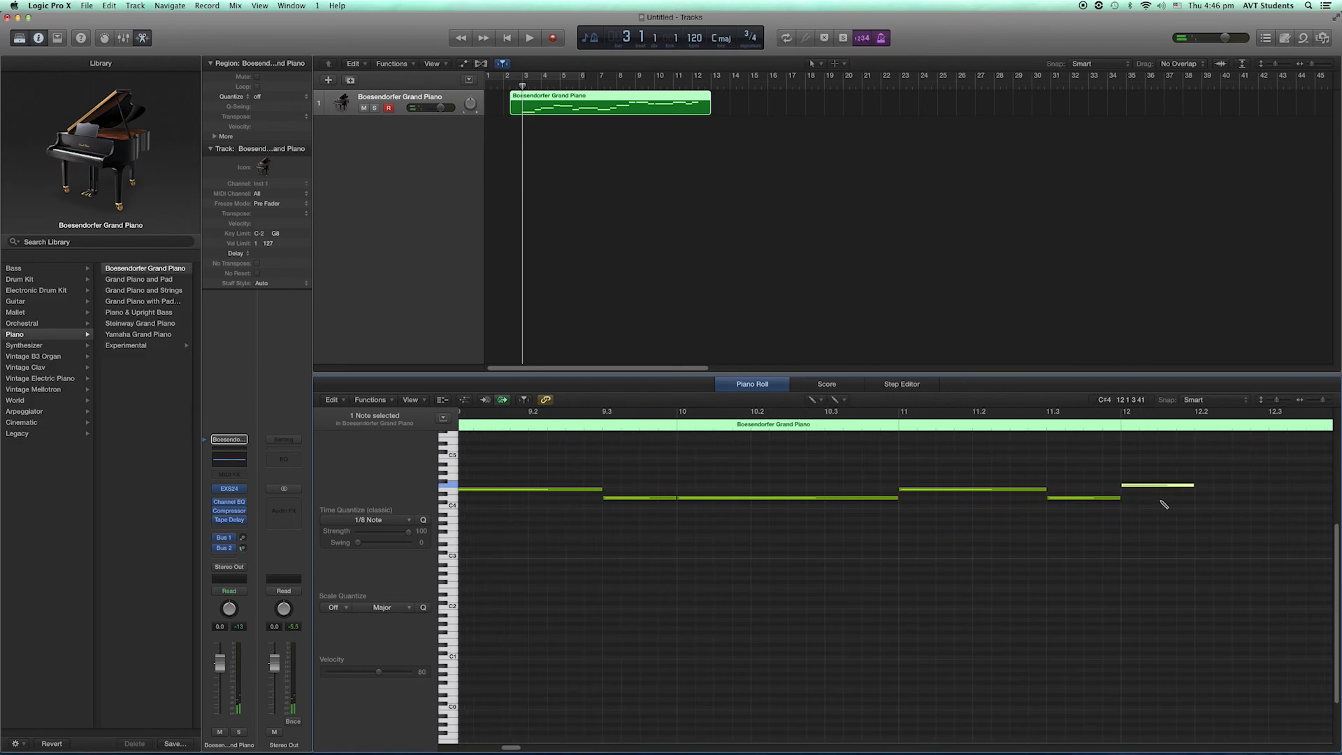
scroll(1165, 504, "right", 3)
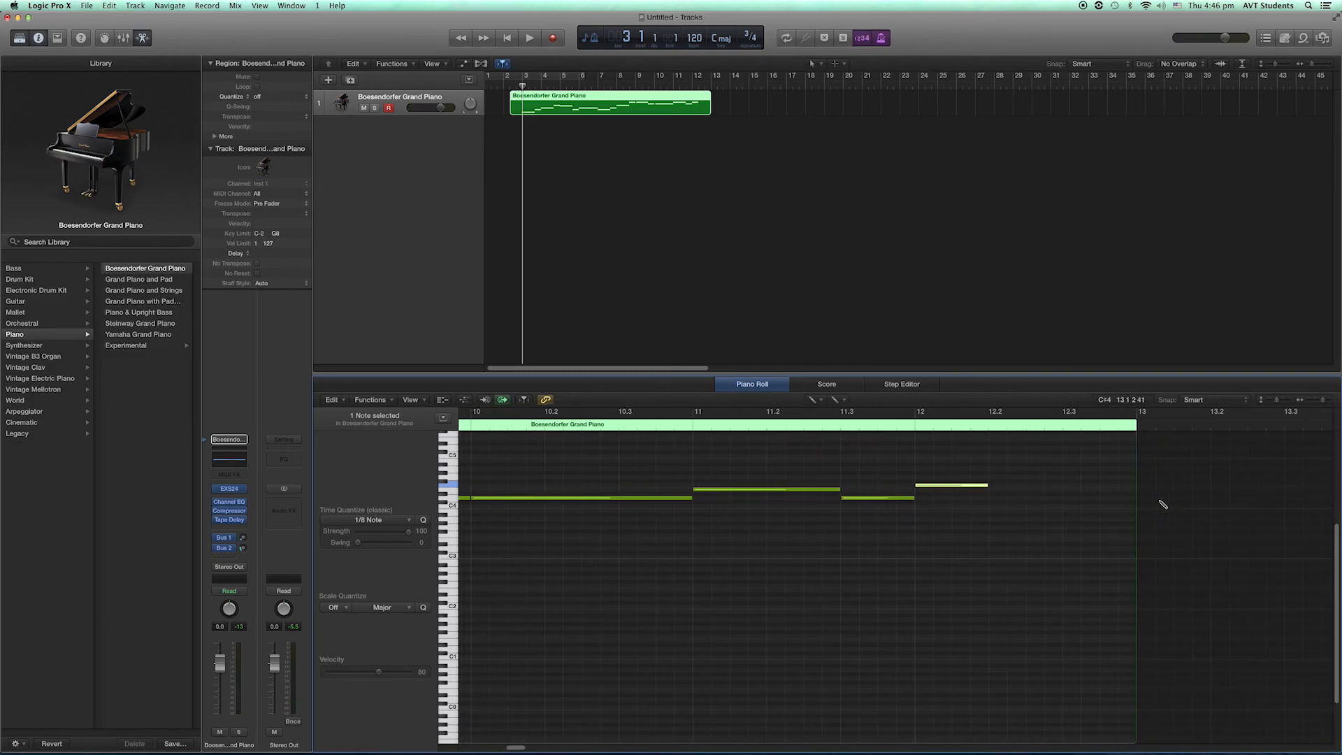
left_click_drag(988, 486, 1070, 489)
left_click(1067, 497)
left_click_drag(1211, 494, 1136, 496)
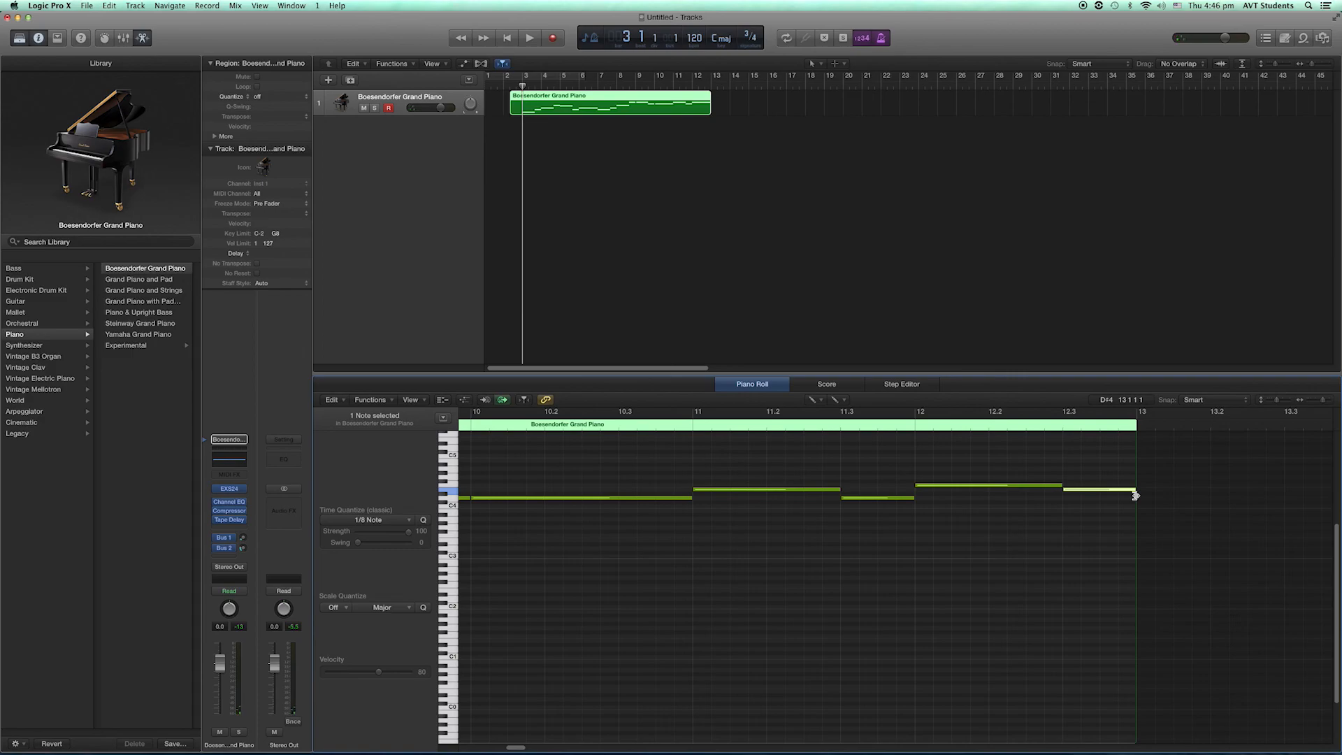
- Draw bar 13 of the melody: a two-beat D4 on beat 1 and a one-beat C4 on beat 3
left_click(1142, 497)
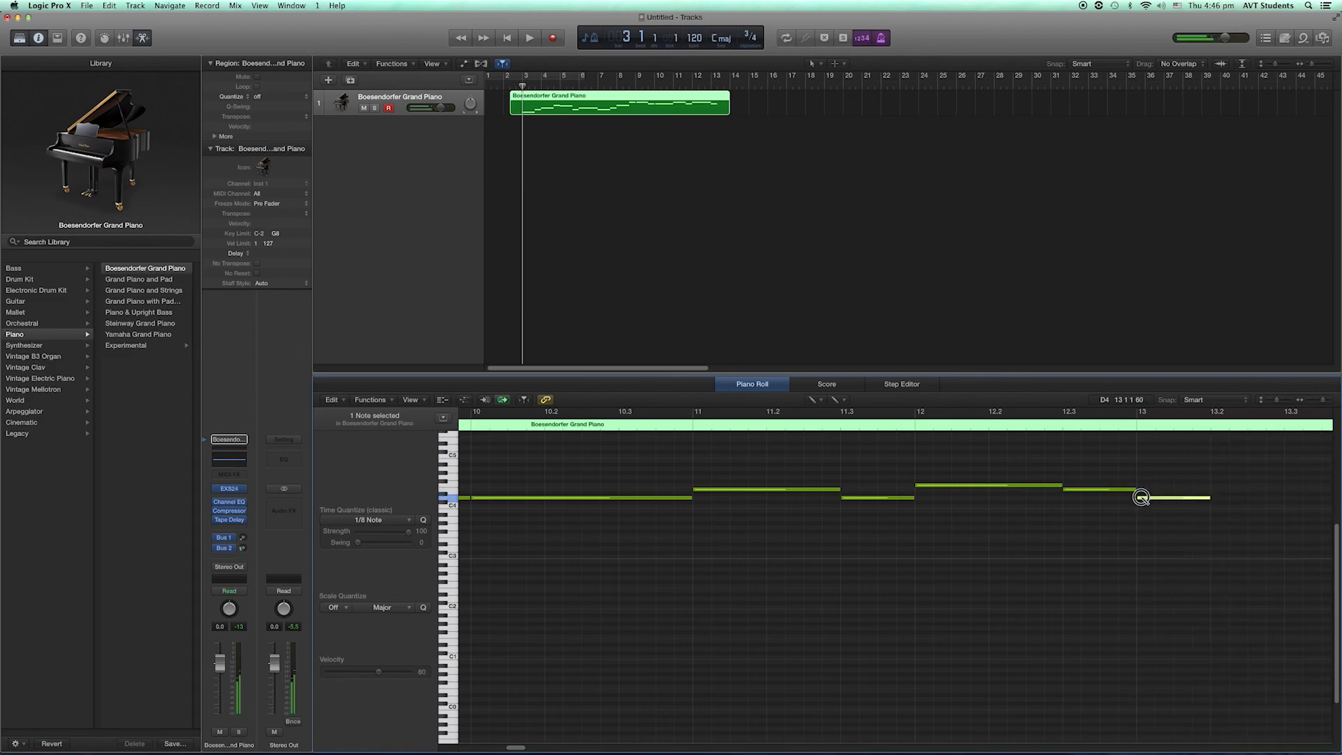
left_click_drag(1208, 497, 1284, 499)
scroll(1285, 500, "right", 5)
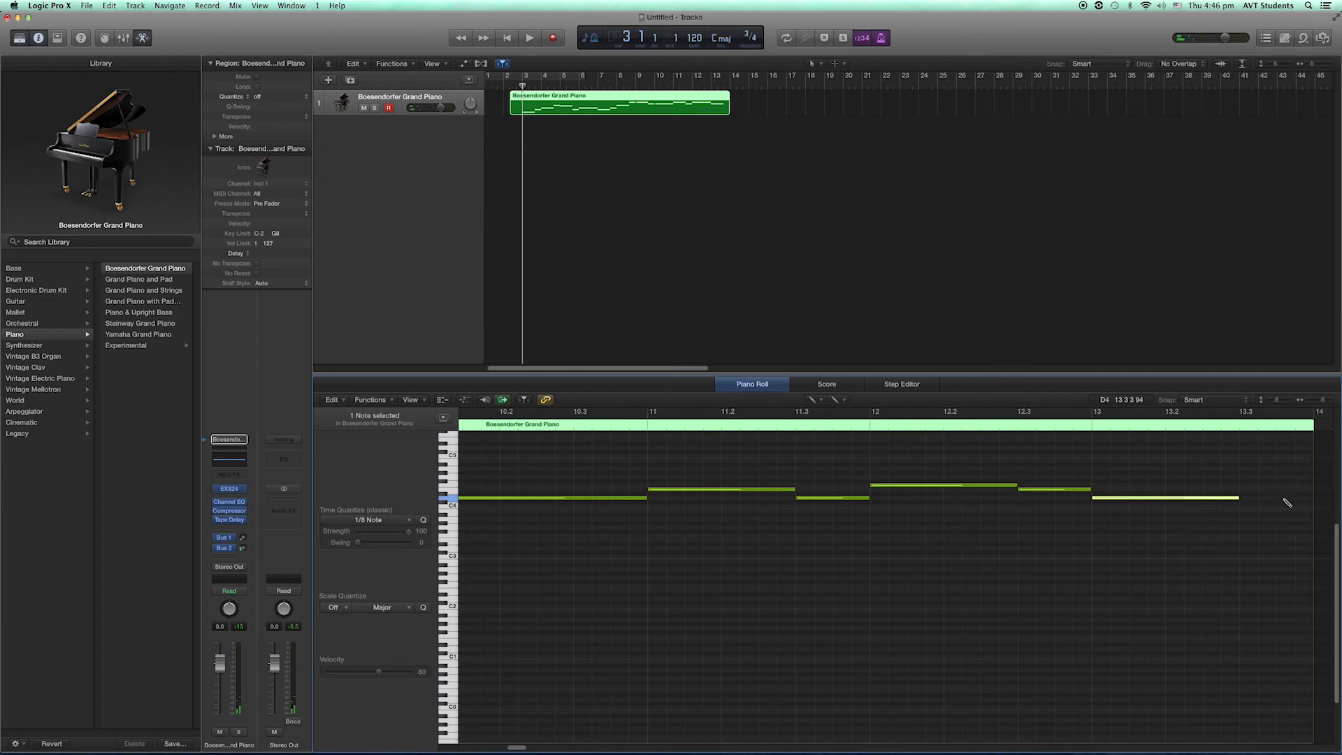
scroll(1287, 503, "right", 8)
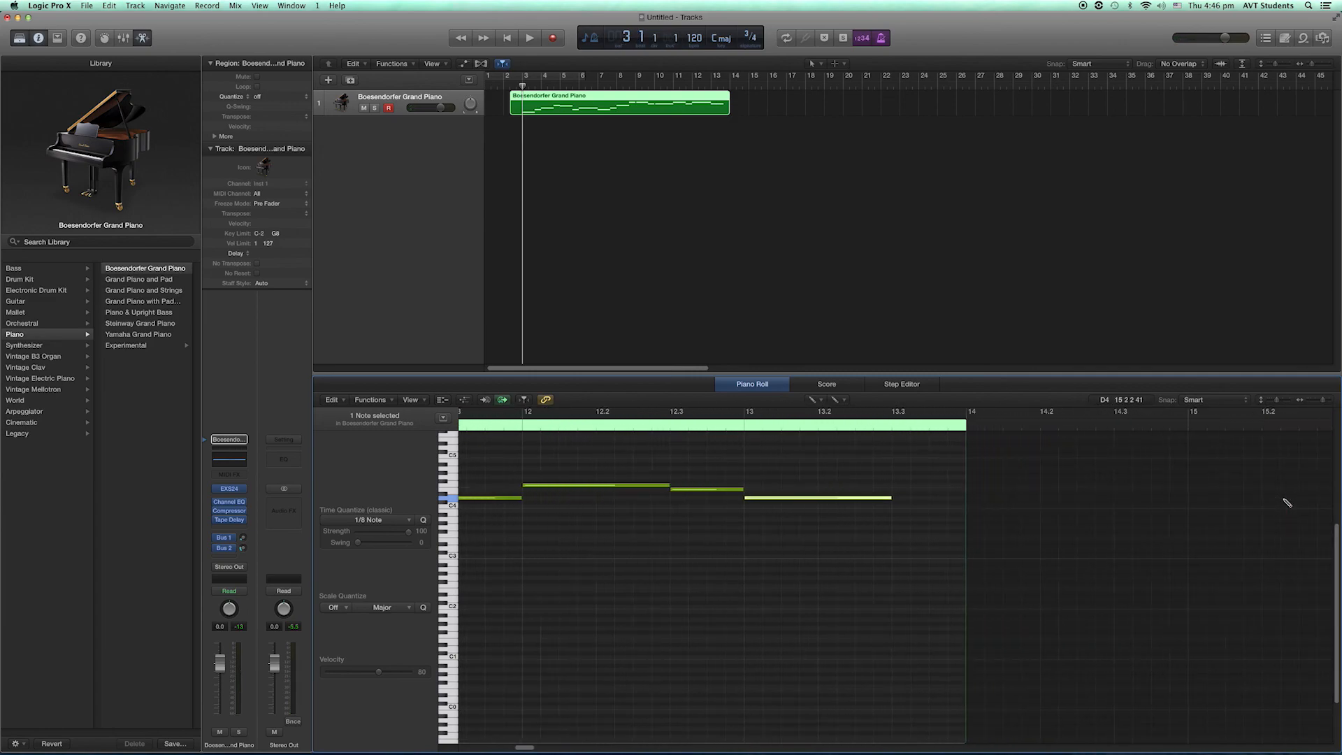
left_click(899, 506)
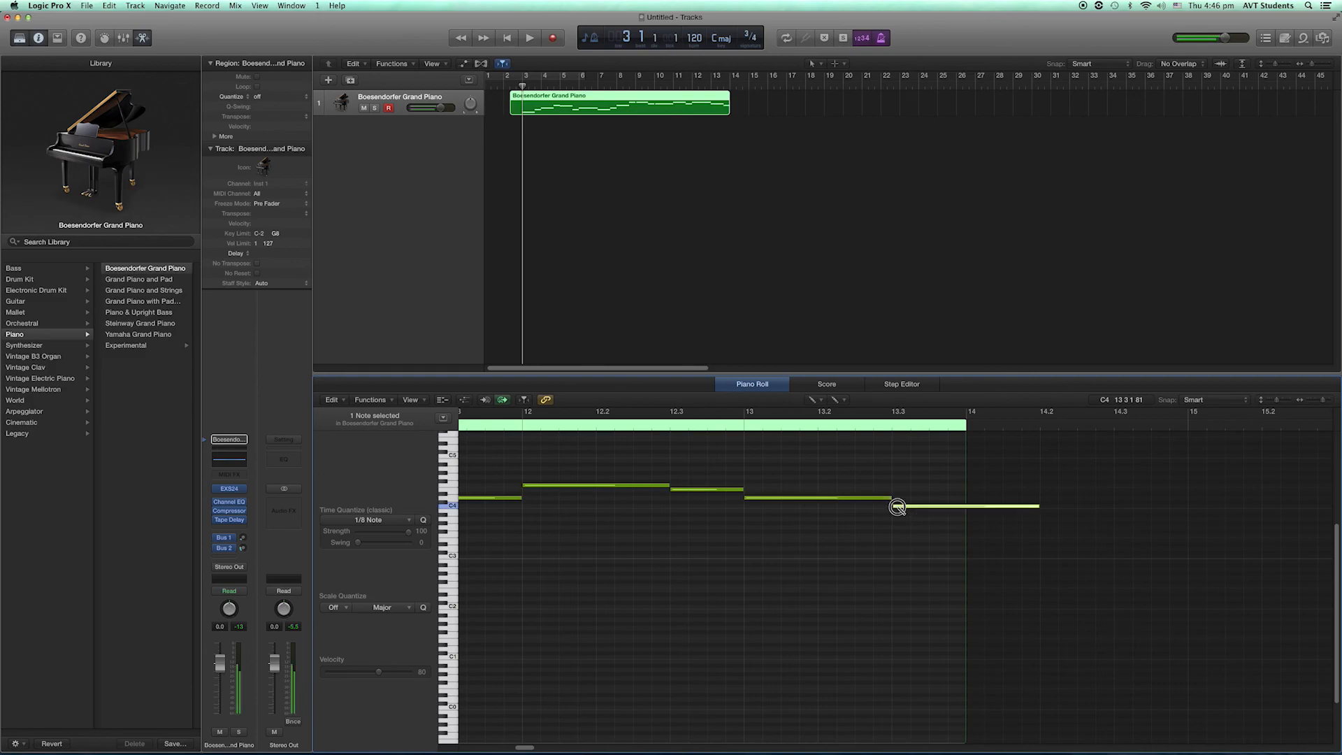
left_click_drag(1040, 513, 965, 511)
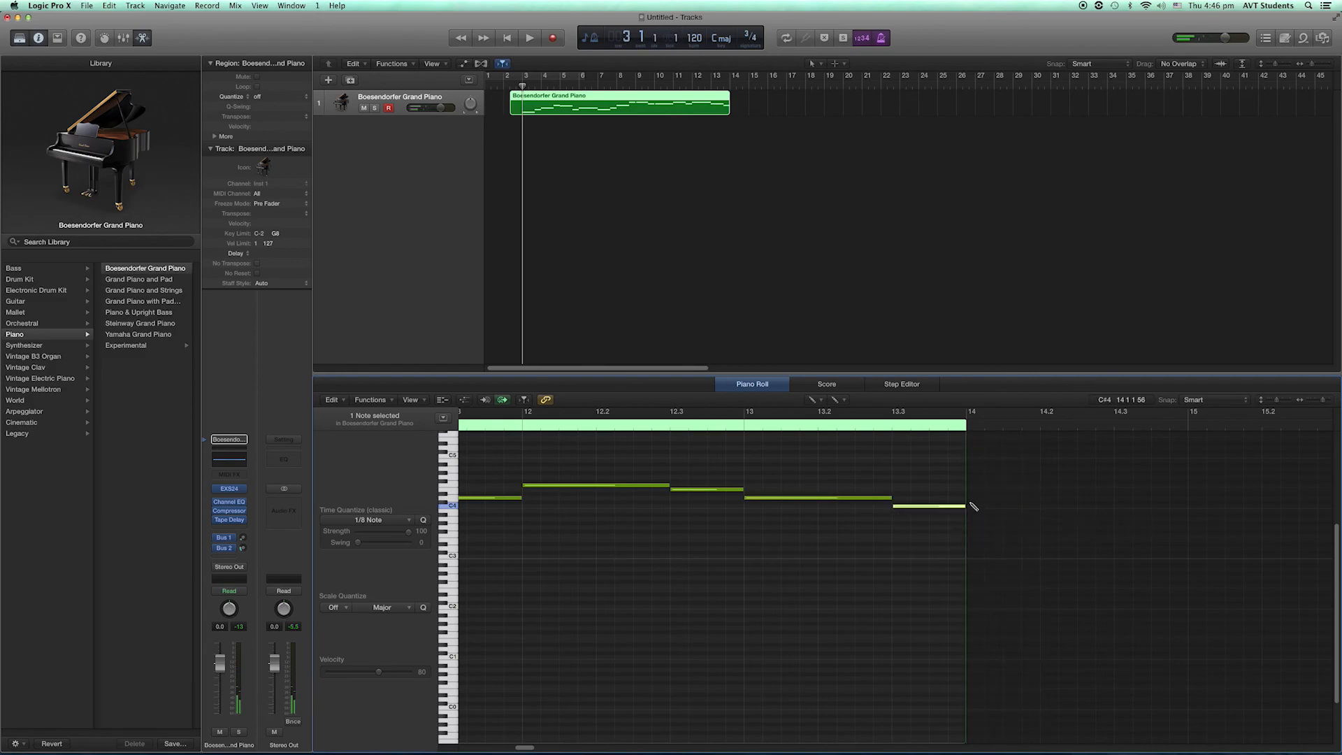
- Draw bar 14 of the melody: a two-beat E4 on beat 1 and a one-beat B3 on beat 3
left_click(974, 495)
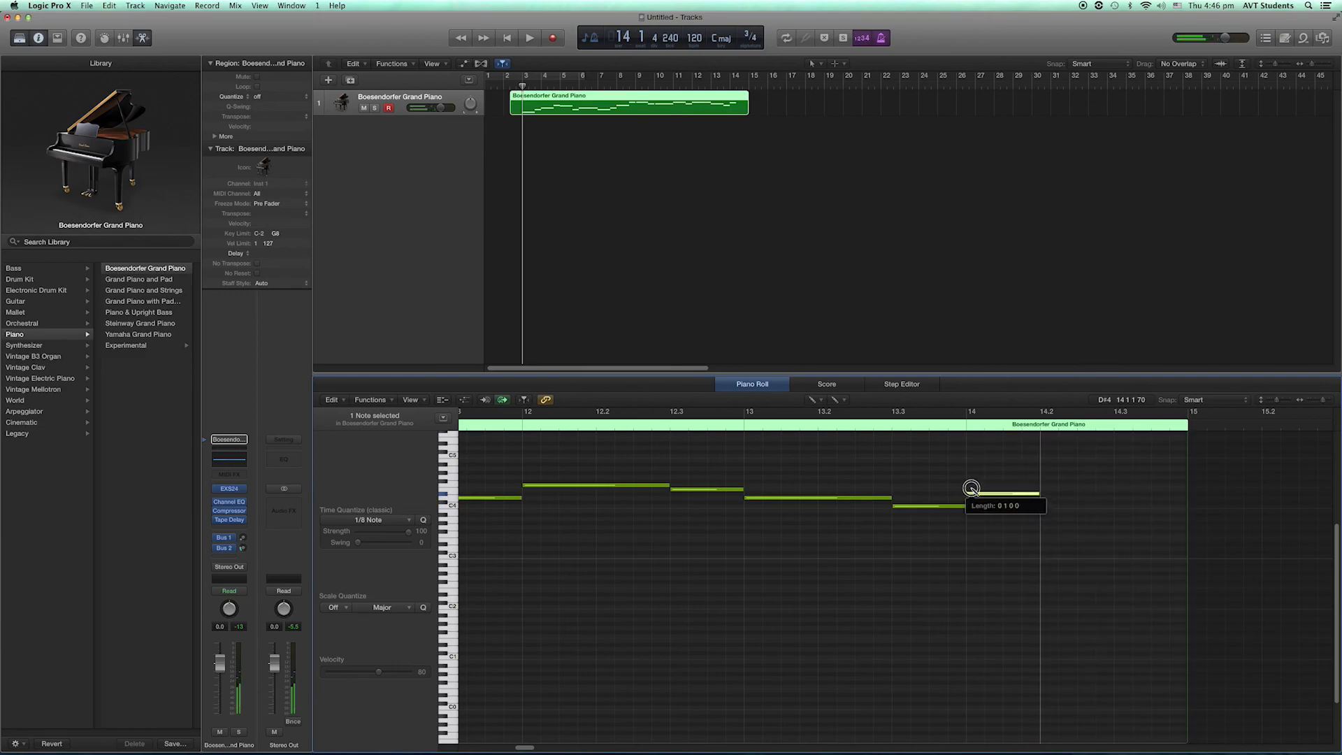
left_click_drag(975, 495, 1113, 491)
left_click(1121, 515)
left_click_drag(1121, 515, 1123, 514)
scroll(1124, 514, "right", 6)
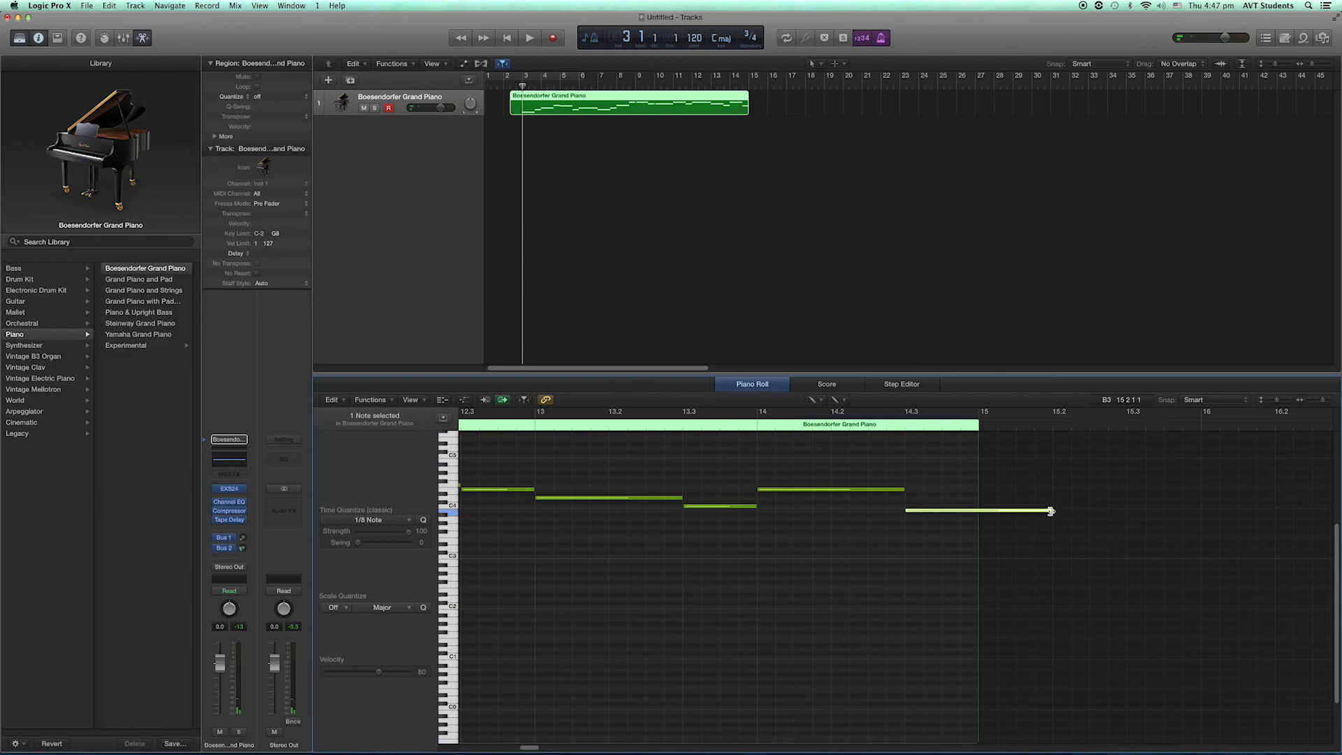
left_click_drag(1053, 511, 983, 513)
- Draw bar 15 of the melody: a two-beat A3 on beat 1 and a one-beat B3 on beat 3
left_click(984, 520)
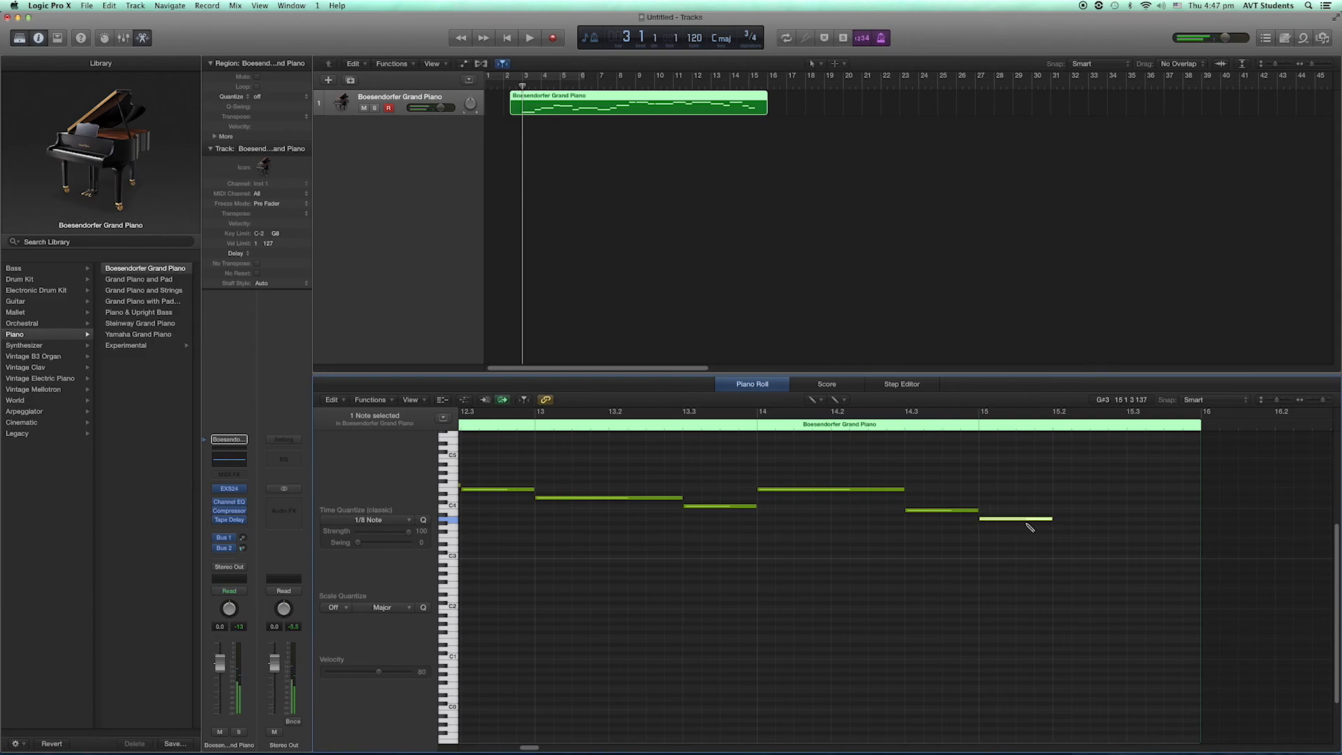
left_click_drag(1053, 520, 1126, 523)
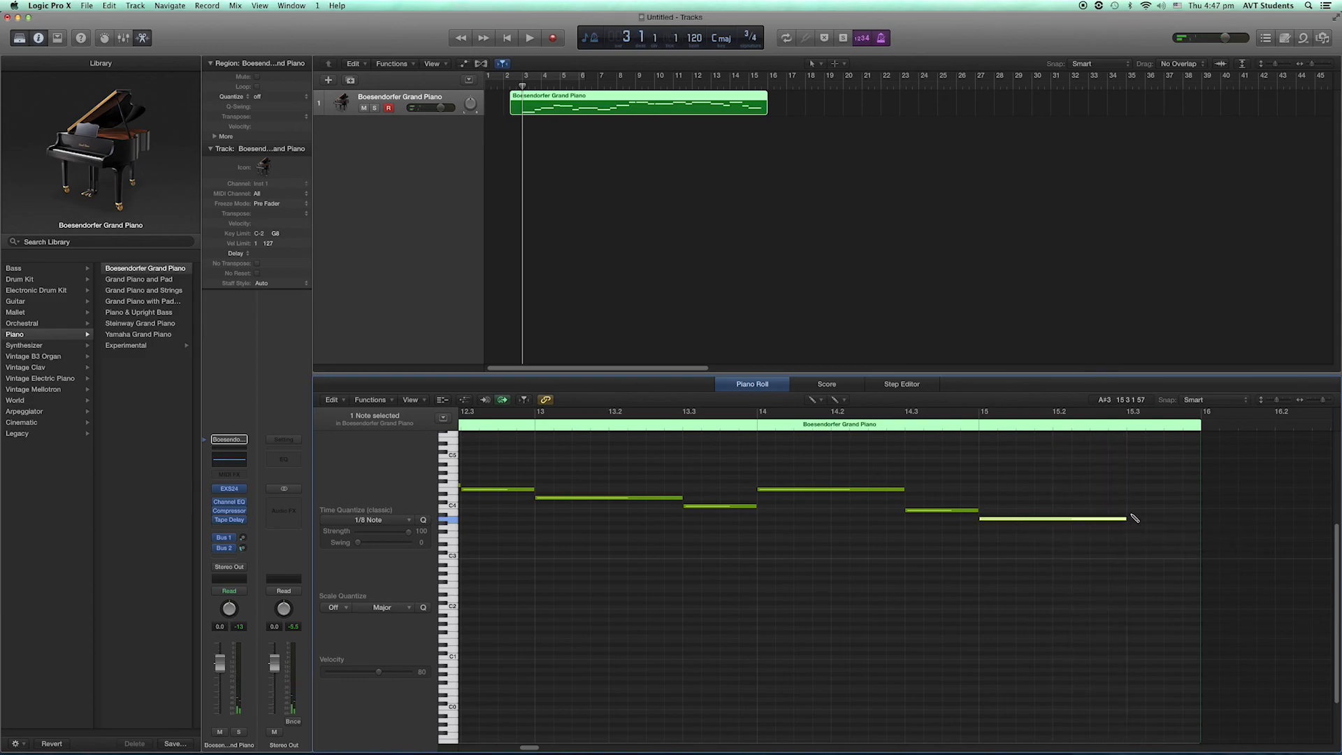
left_click(1132, 515)
left_click_drag(1134, 516, 1136, 510)
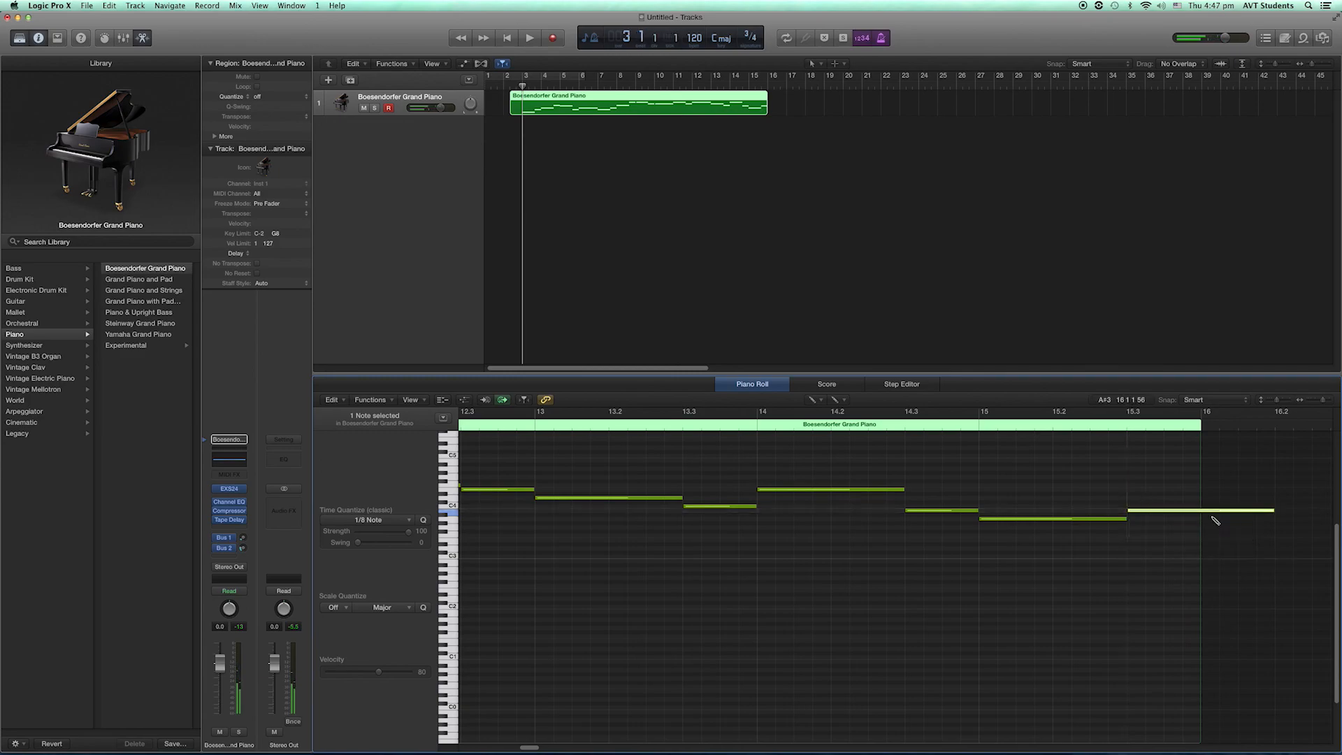
left_click_drag(1272, 510, 1203, 516)
- Draw bar 16 of the melody: a two-beat G3 on beat 1 and a one-beat D4 on beat 3
scroll(1206, 517, "right", 5)
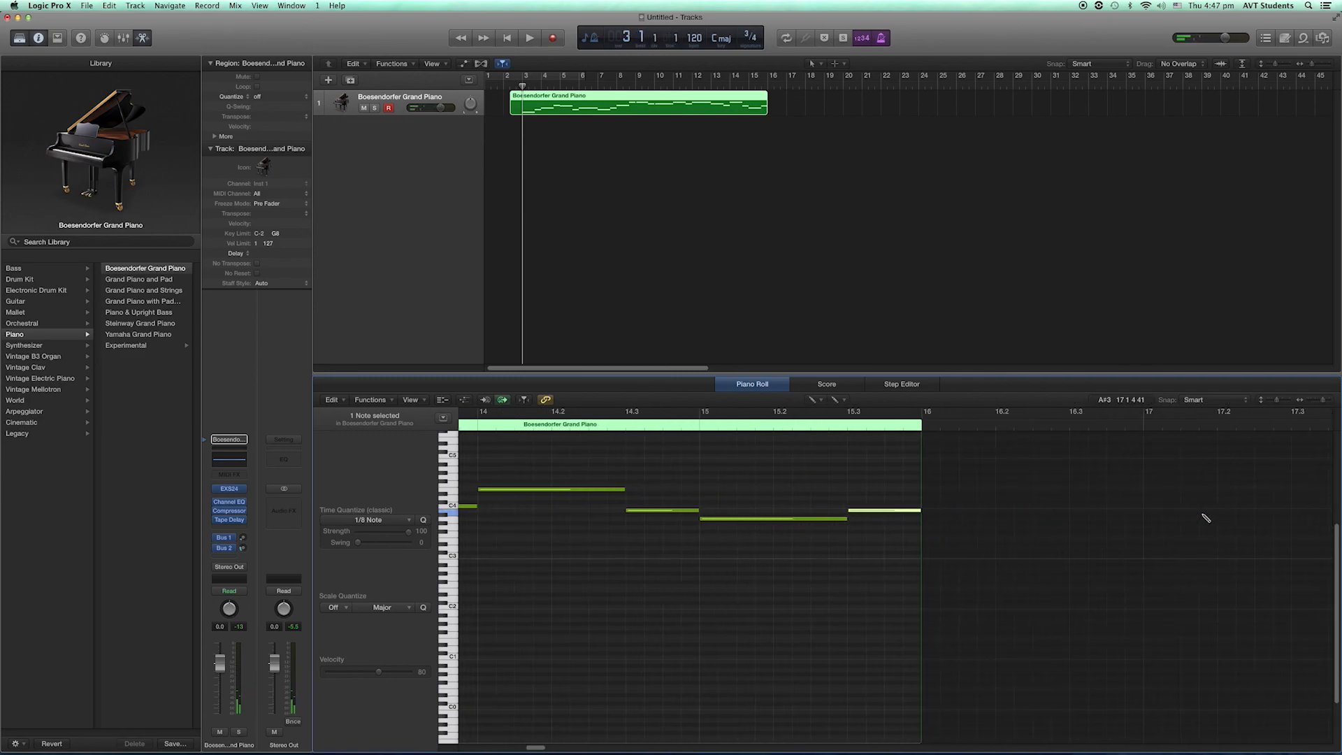
left_click(930, 530)
left_click_drag(994, 529, 1070, 529)
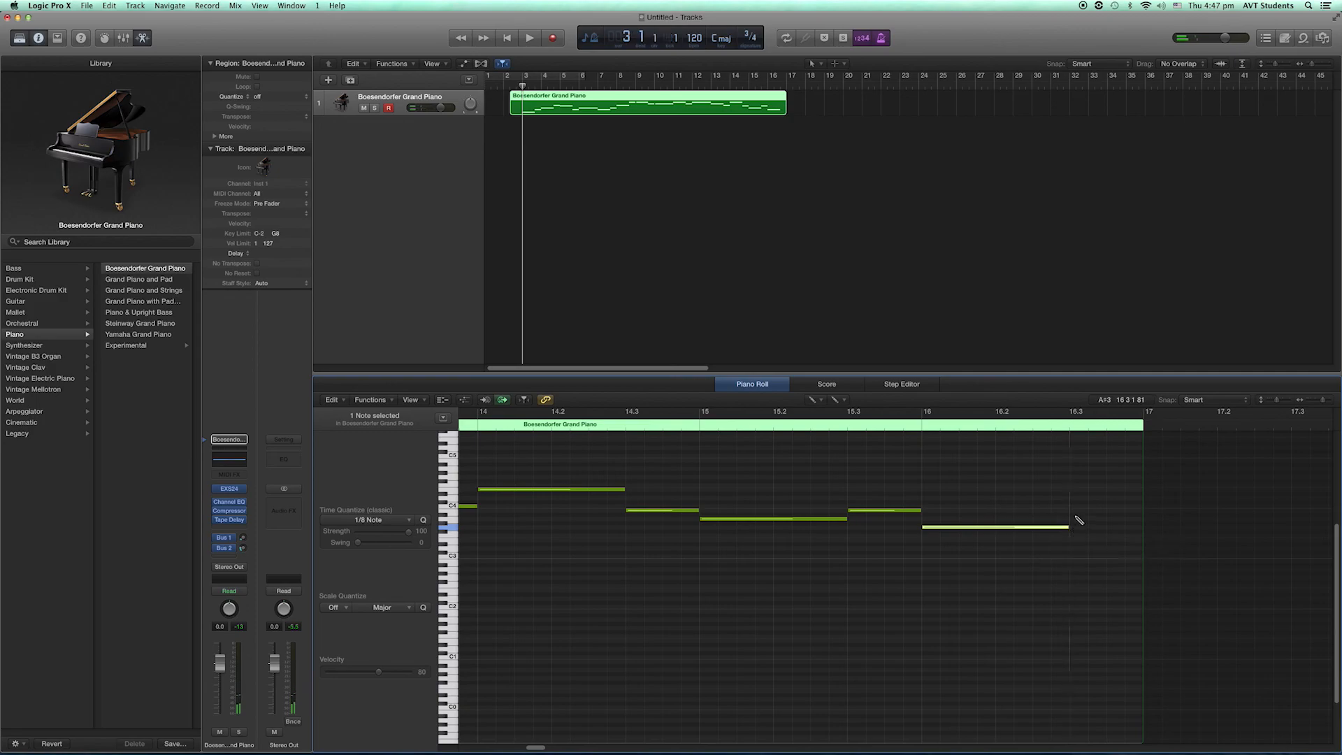
left_click(1074, 498)
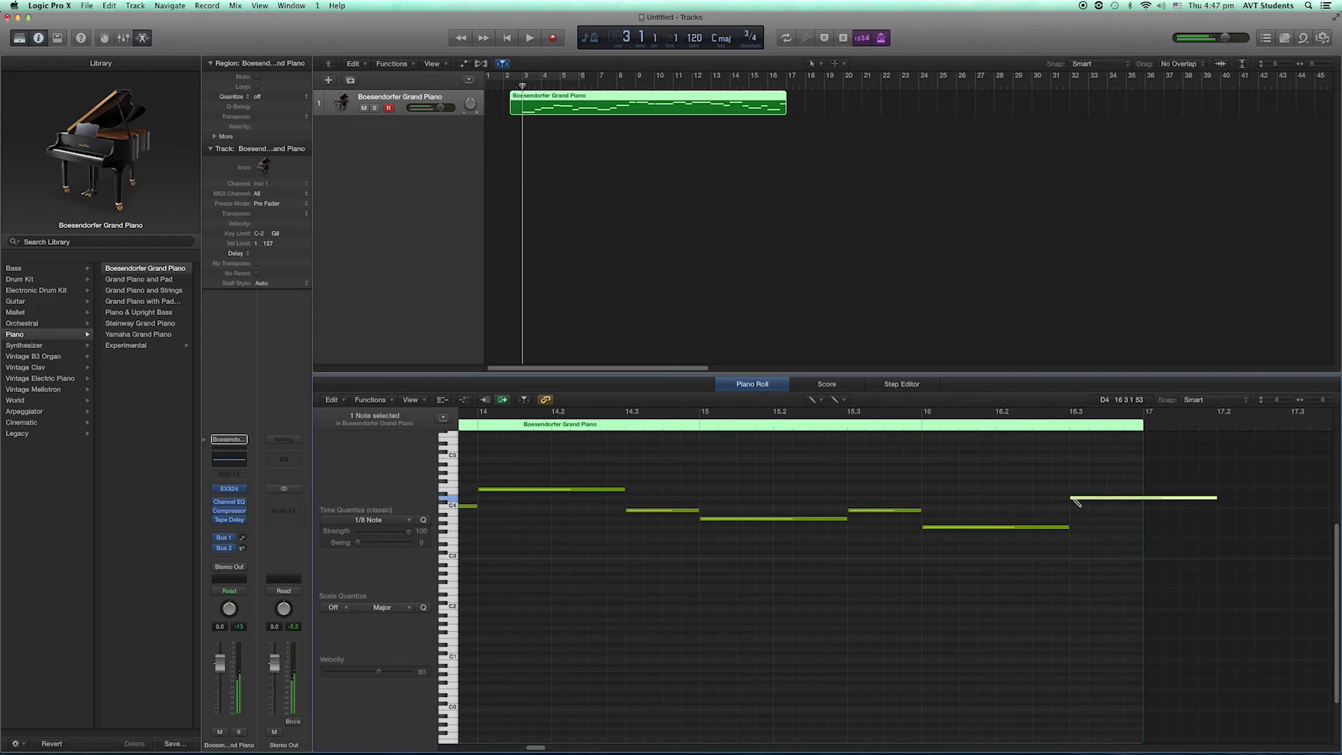
left_click_drag(1216, 497, 1143, 521)
- Draw bar 17 of the melody: a single C4 held for all three beats
scroll(1150, 533, "right", 5)
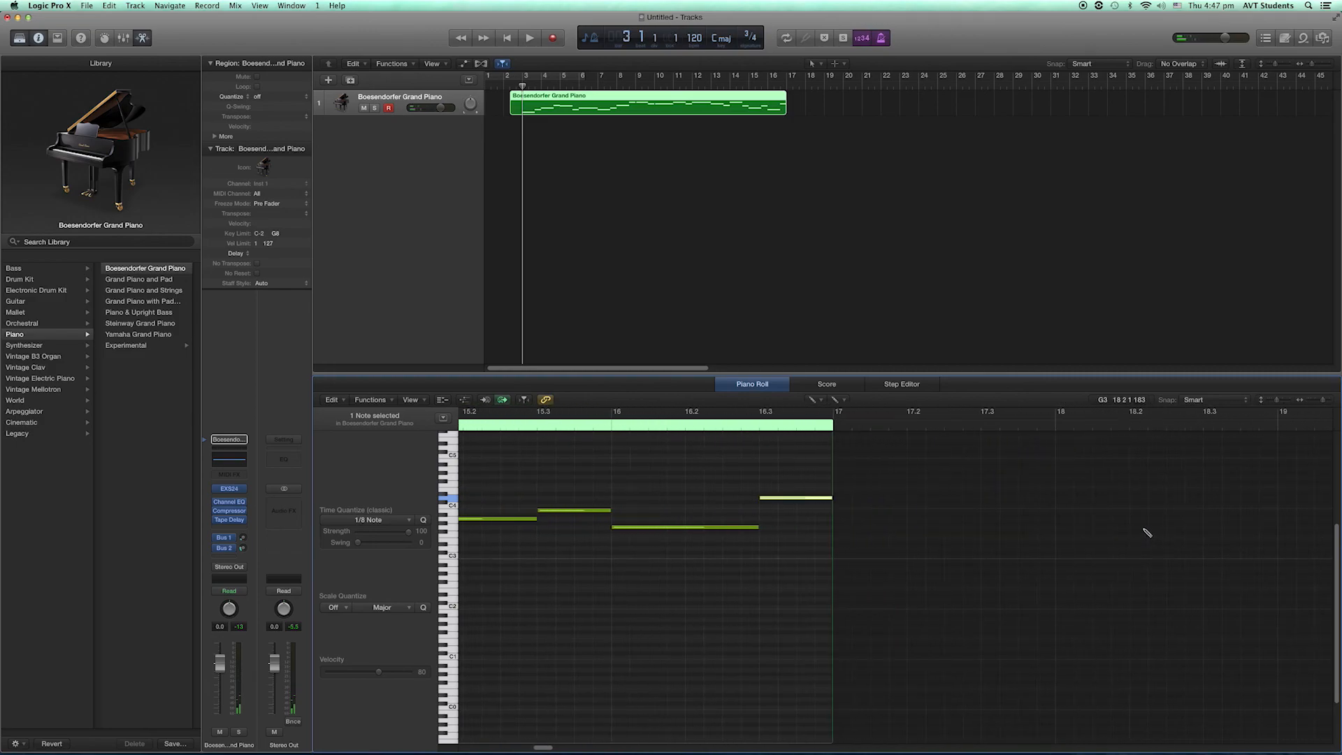
left_click(841, 507)
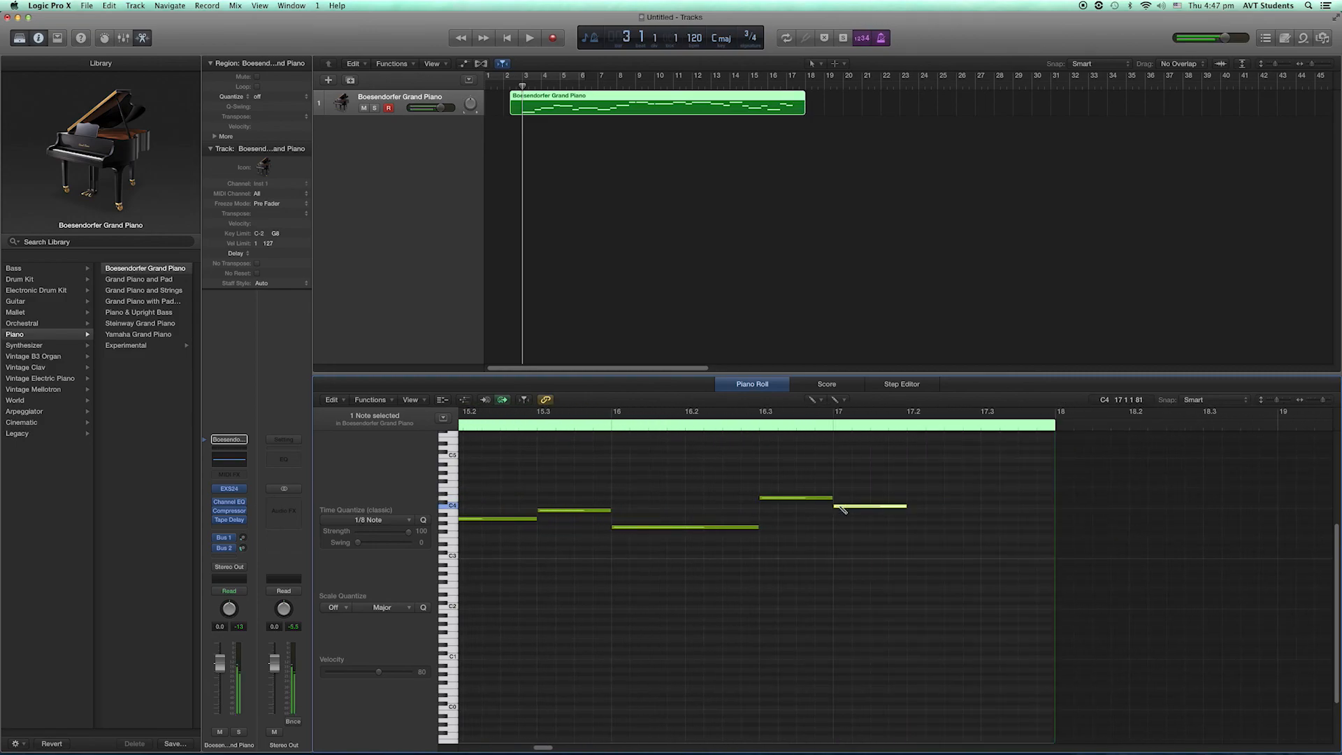
left_click_drag(906, 508, 1052, 523)
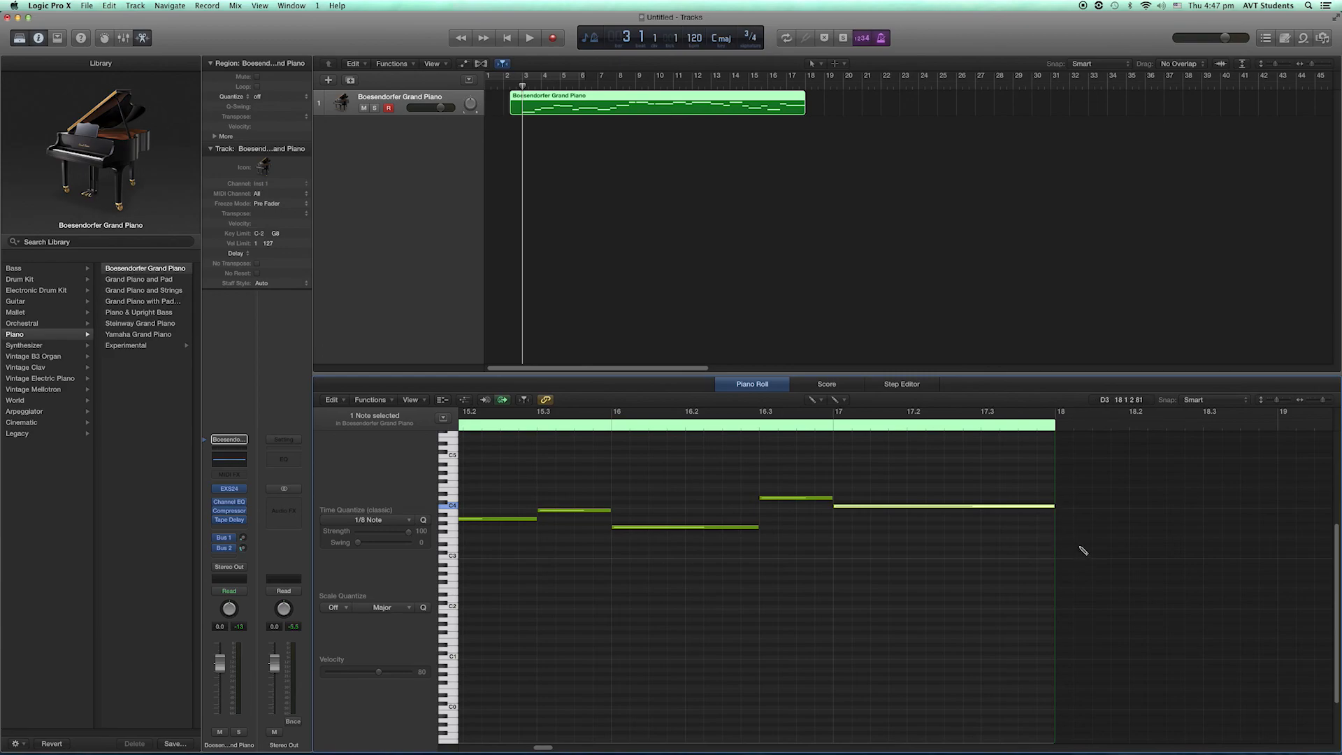
- Play the whole melody back from the start and stop after its last bar
key("Return")
key("space")
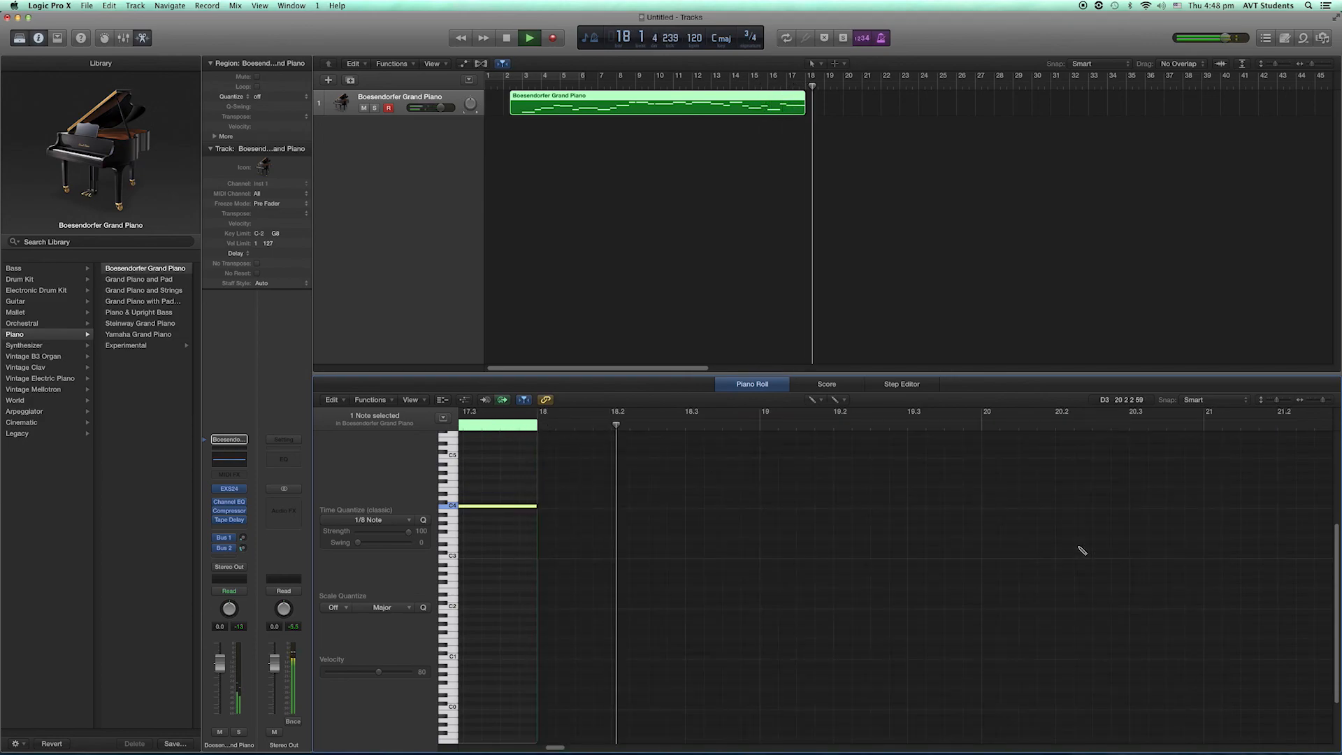
key("space")
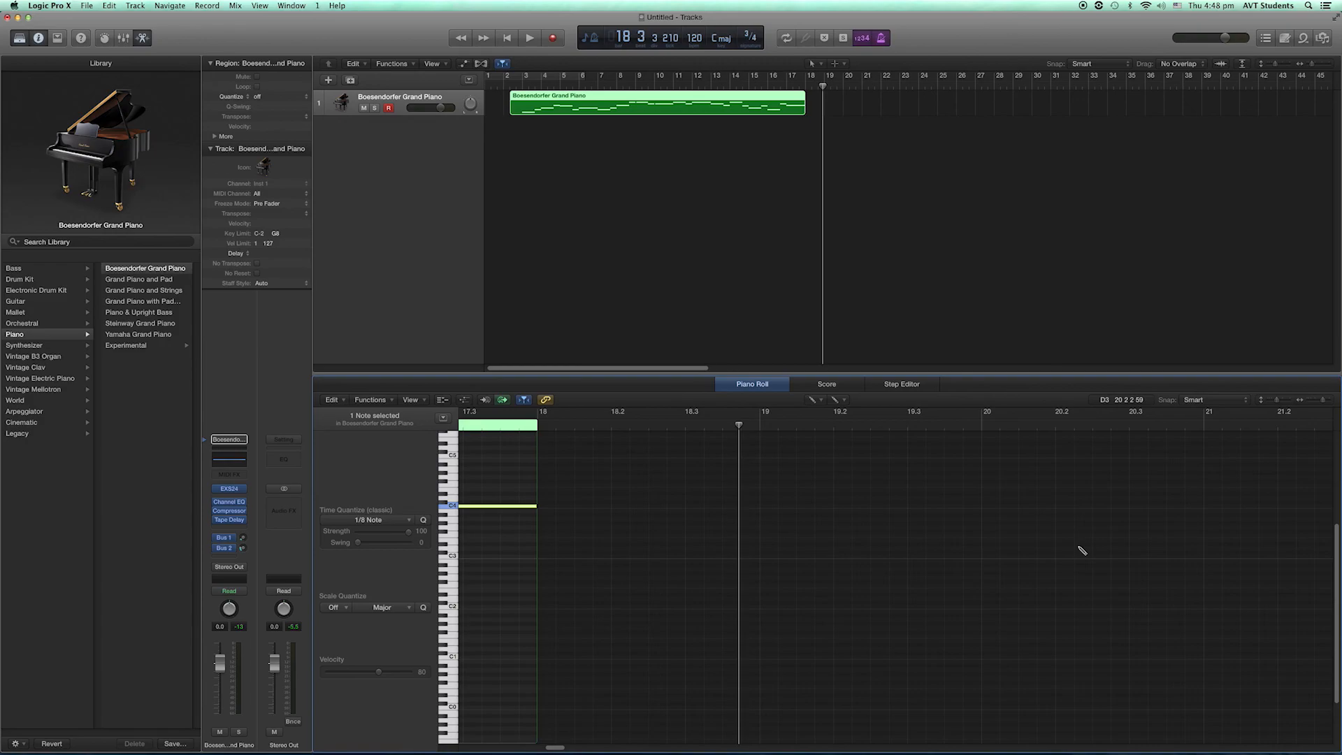
- Show the melody as score notation and compare it with the sheet music for section A
left_click(827, 385)
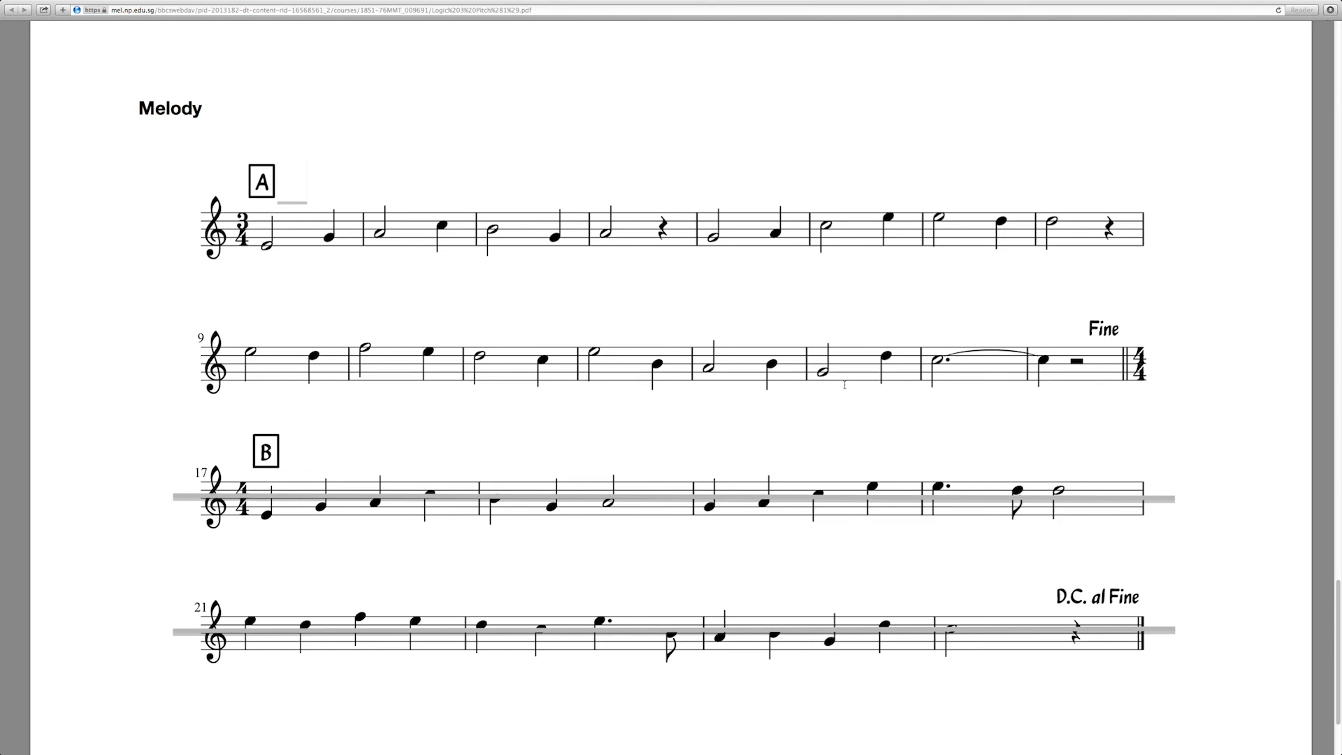
key("ctrl+Left")
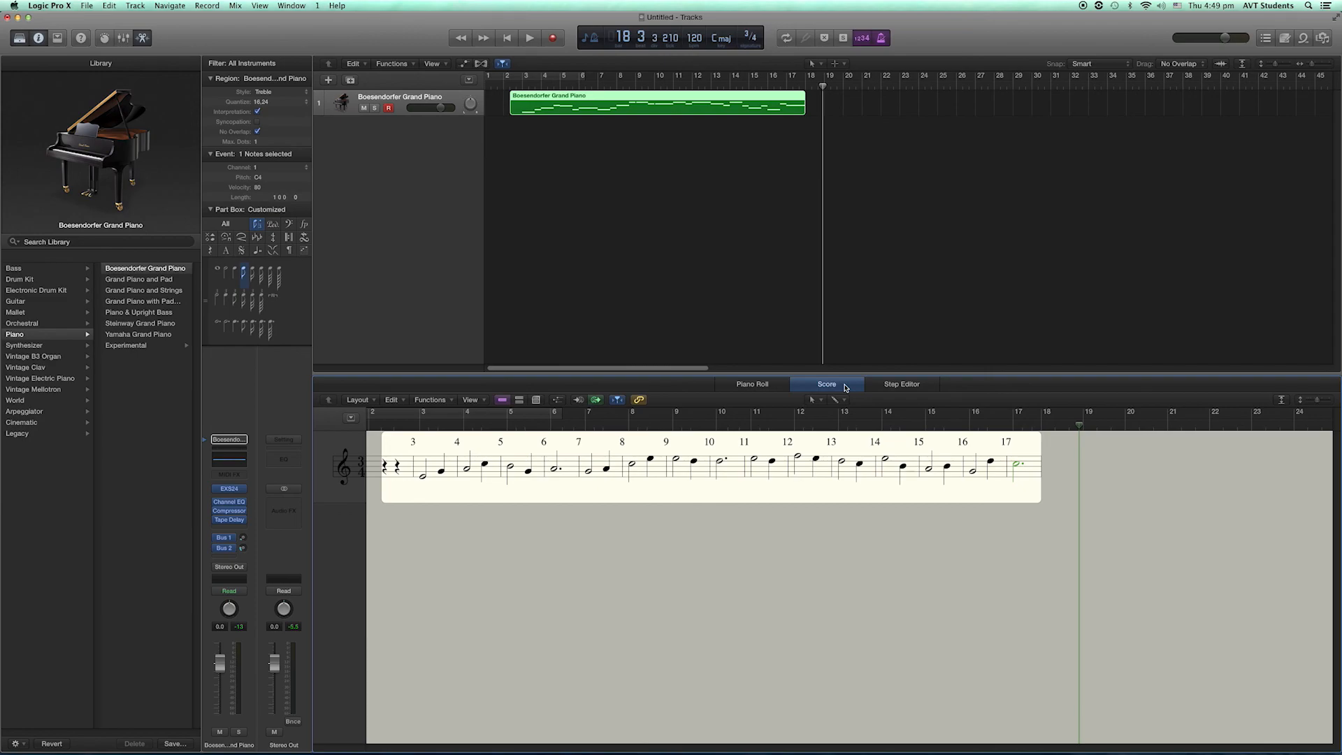
- Set up a bounce of the stereo output as a PCM Wave file with the start at bar 3
left_click(294, 723)
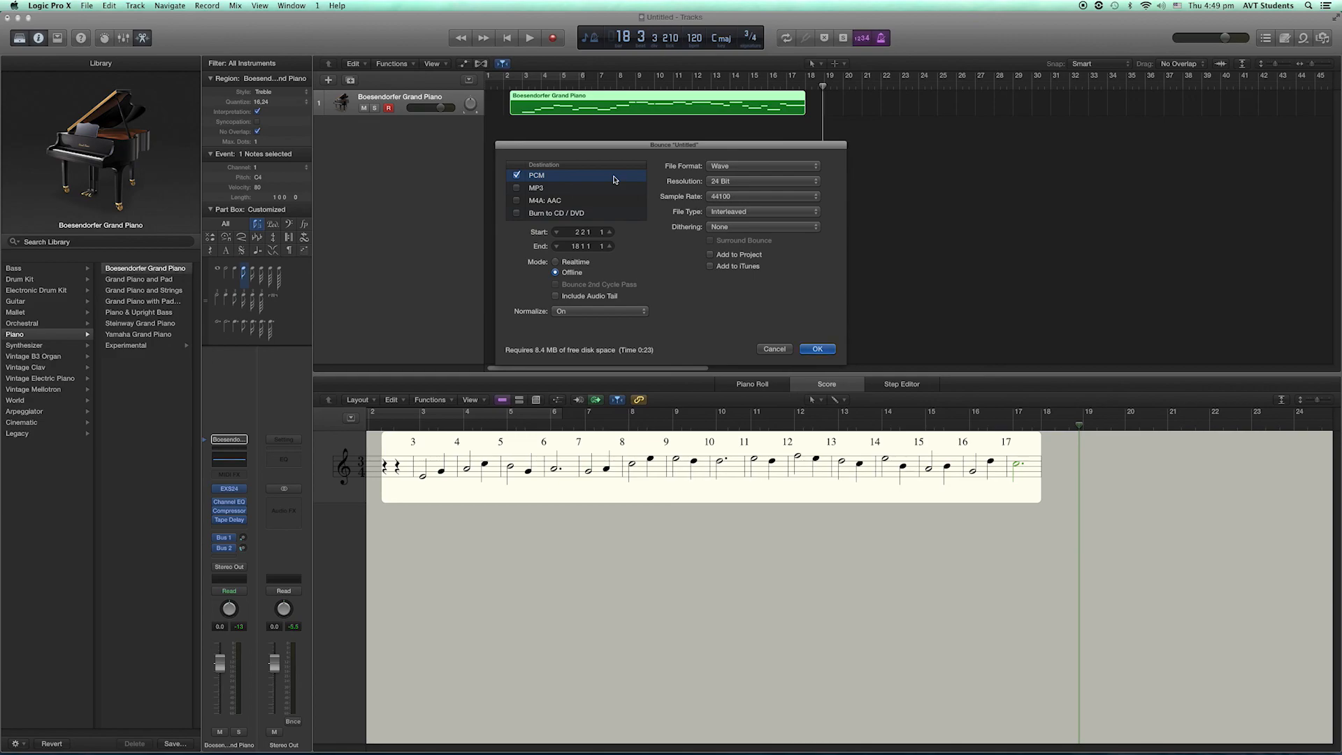
left_click(577, 235)
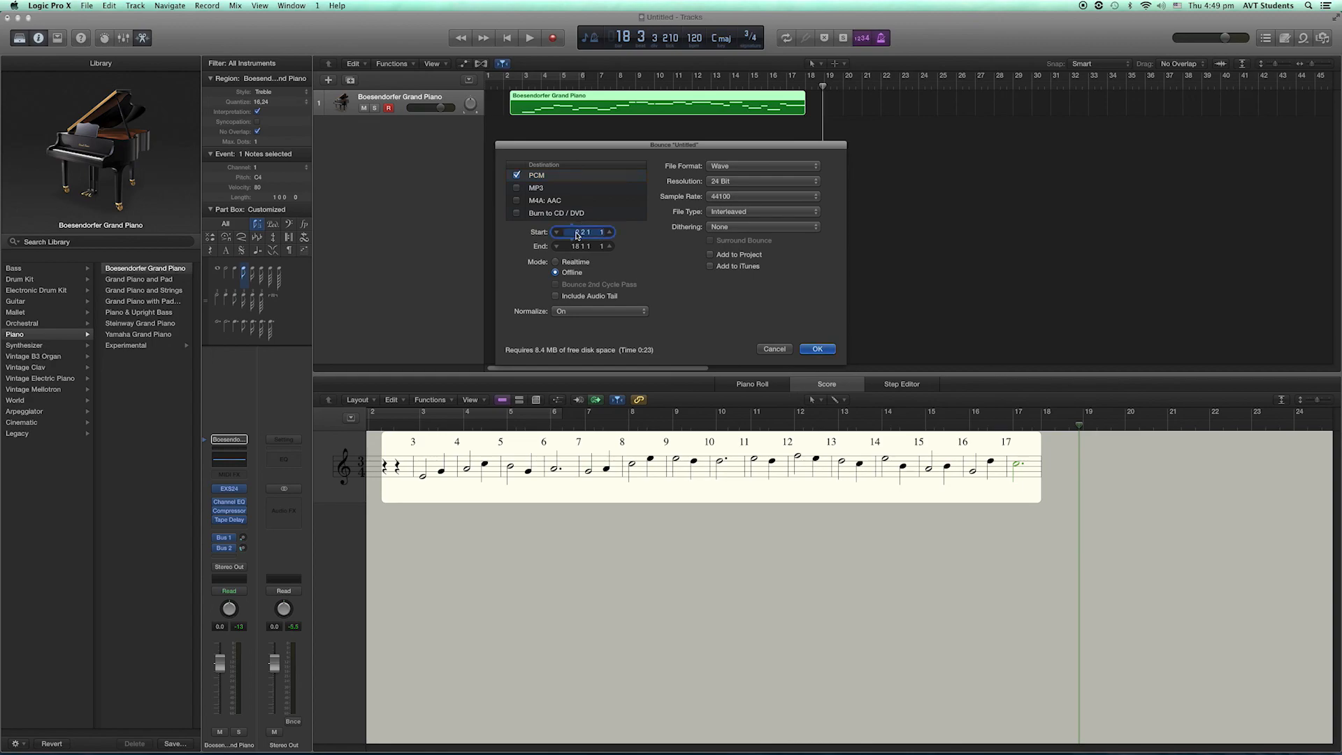
type("3")
key("Return")
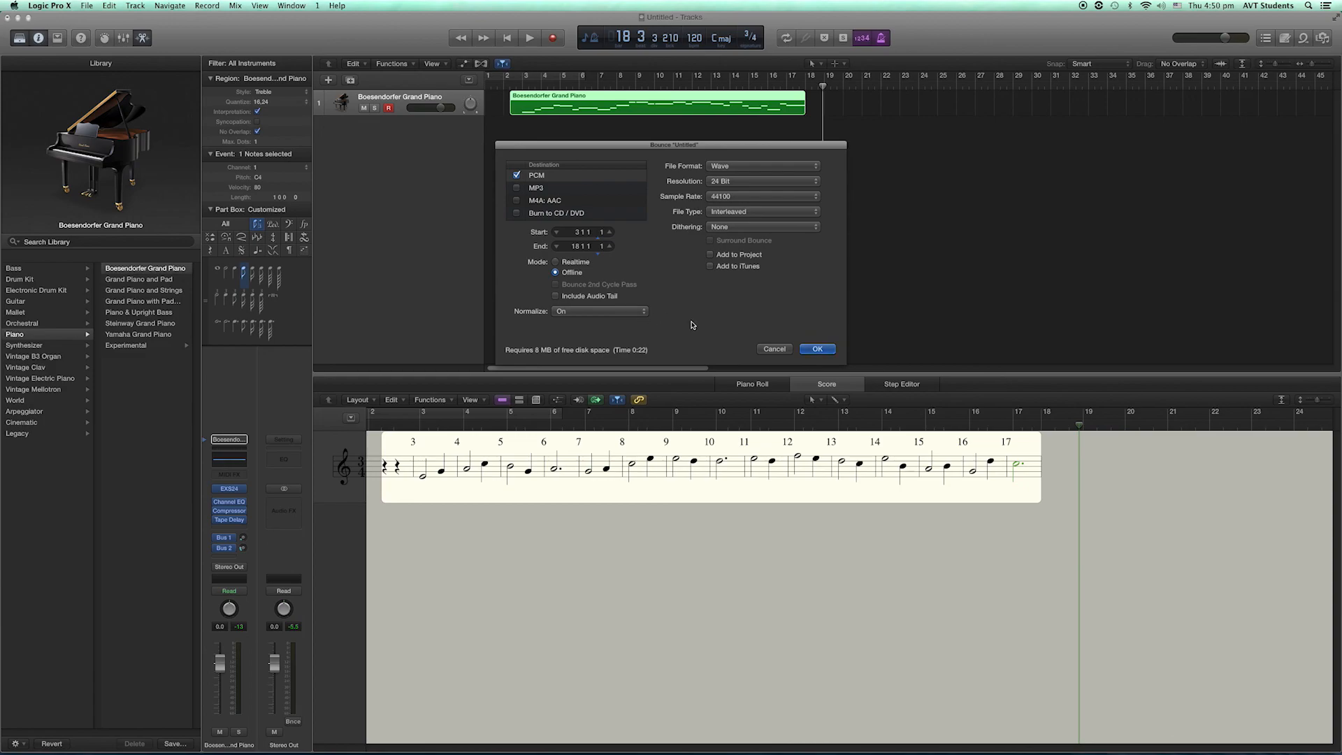
left_click(816, 349)
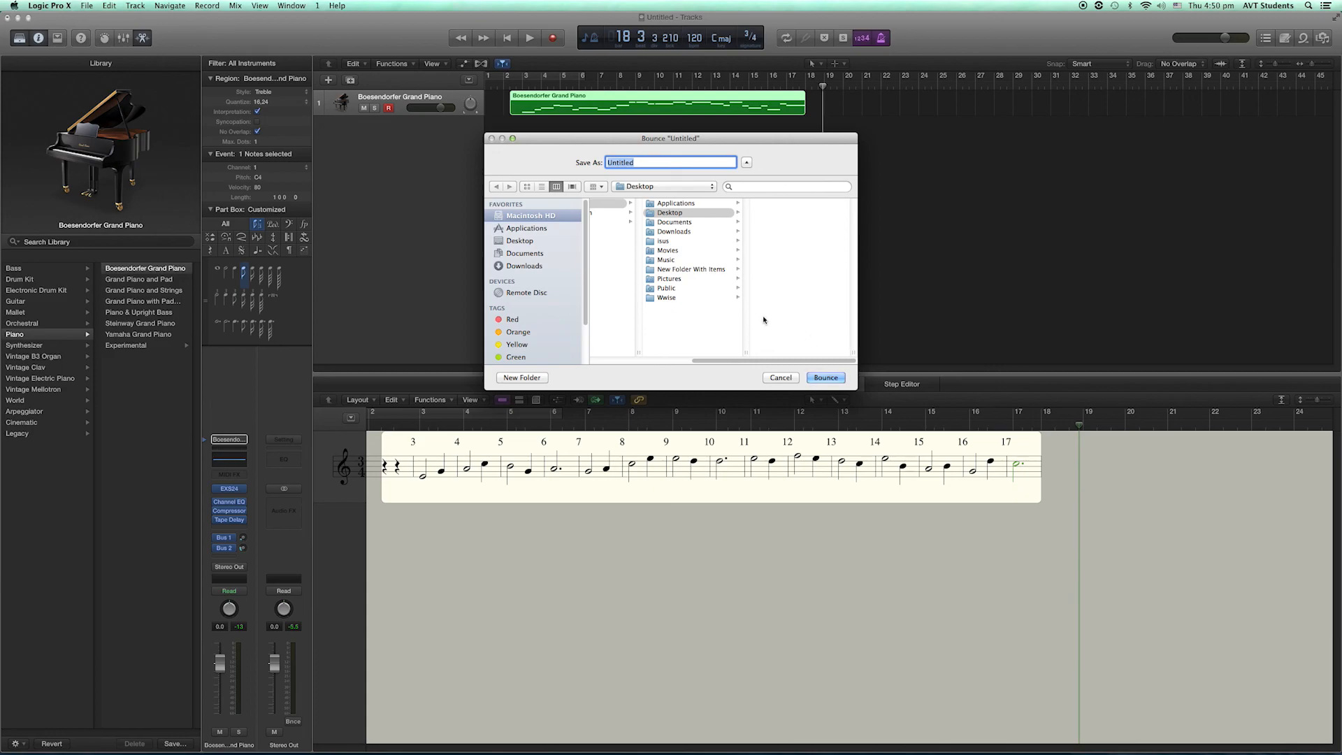
- Bounce the file to the Desktop, naming it Logic Lab 3 followed by the student's full name
left_click(528, 244)
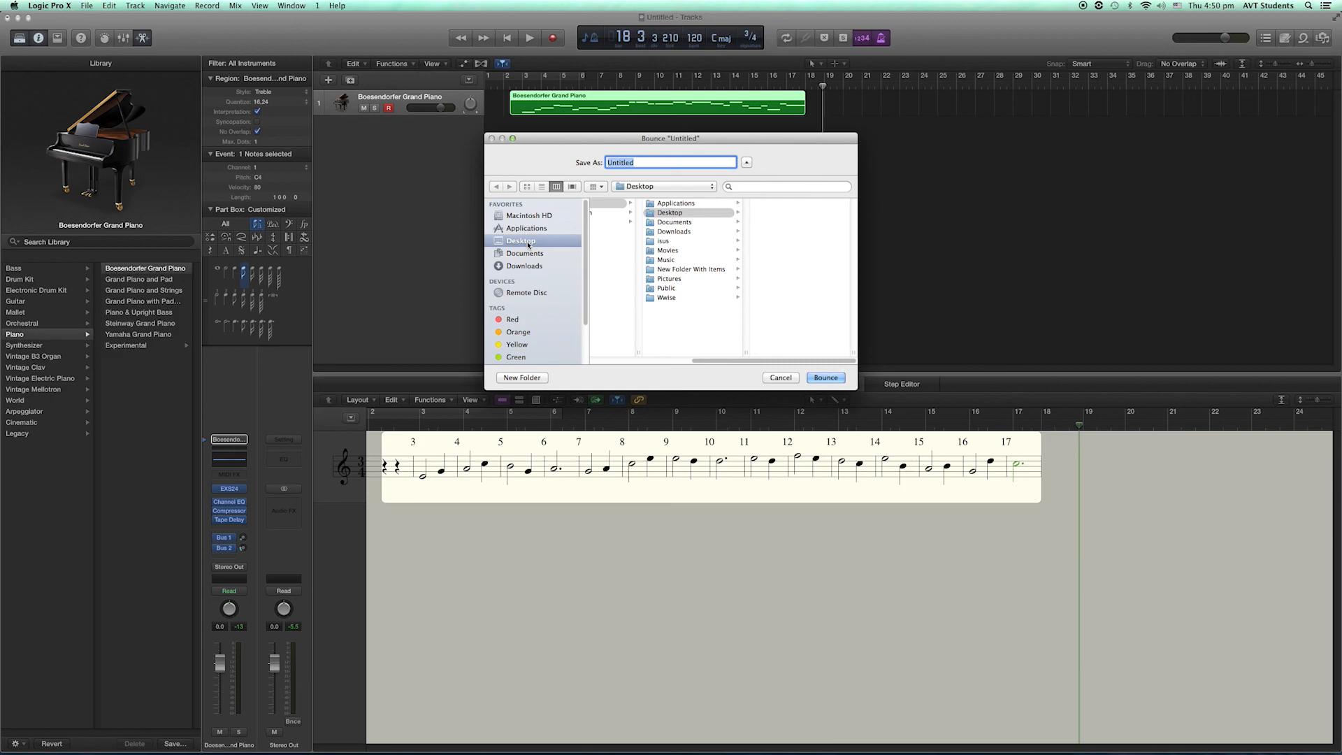
type("Logic Lab 3")
left_click(825, 379)
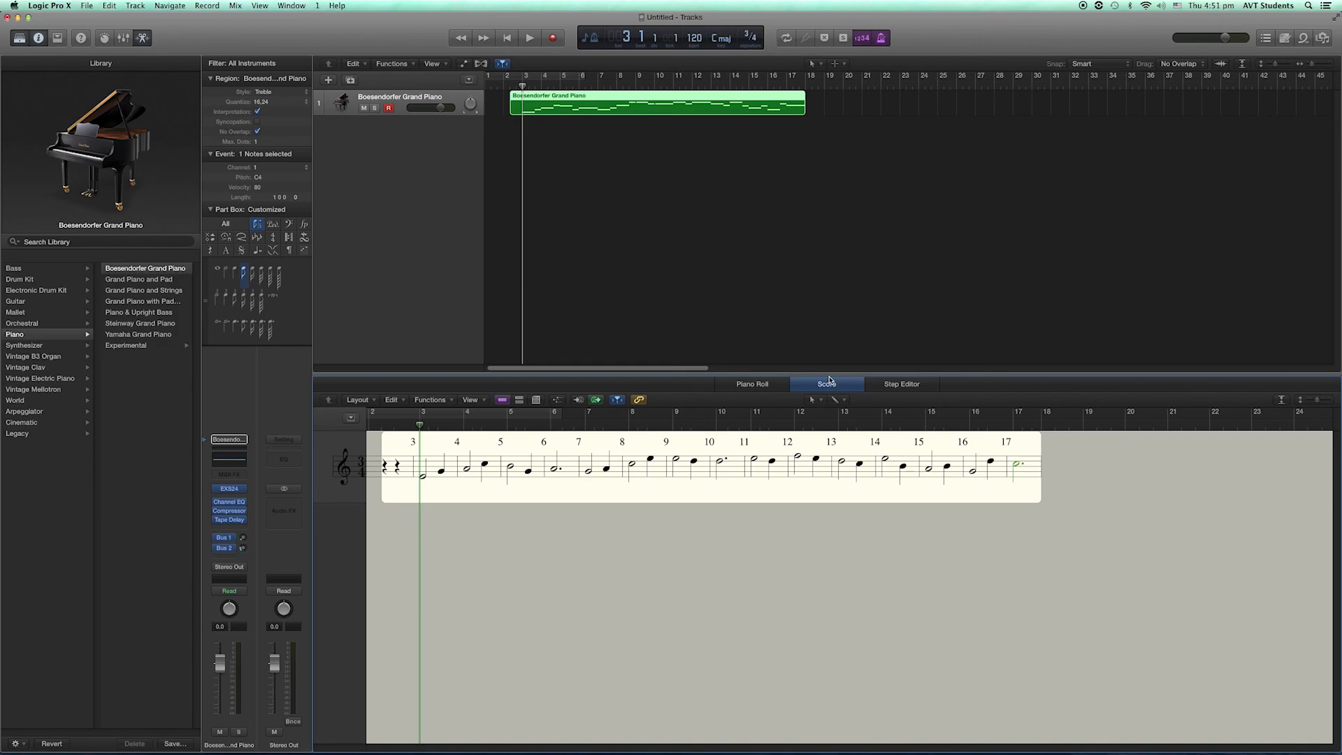
- Switch to Finder and preview the bounced Logic Lab 3 WAV file on the Desktop by playing it
key("super+Tab")
key("super+Tab")
key("super+Tab")
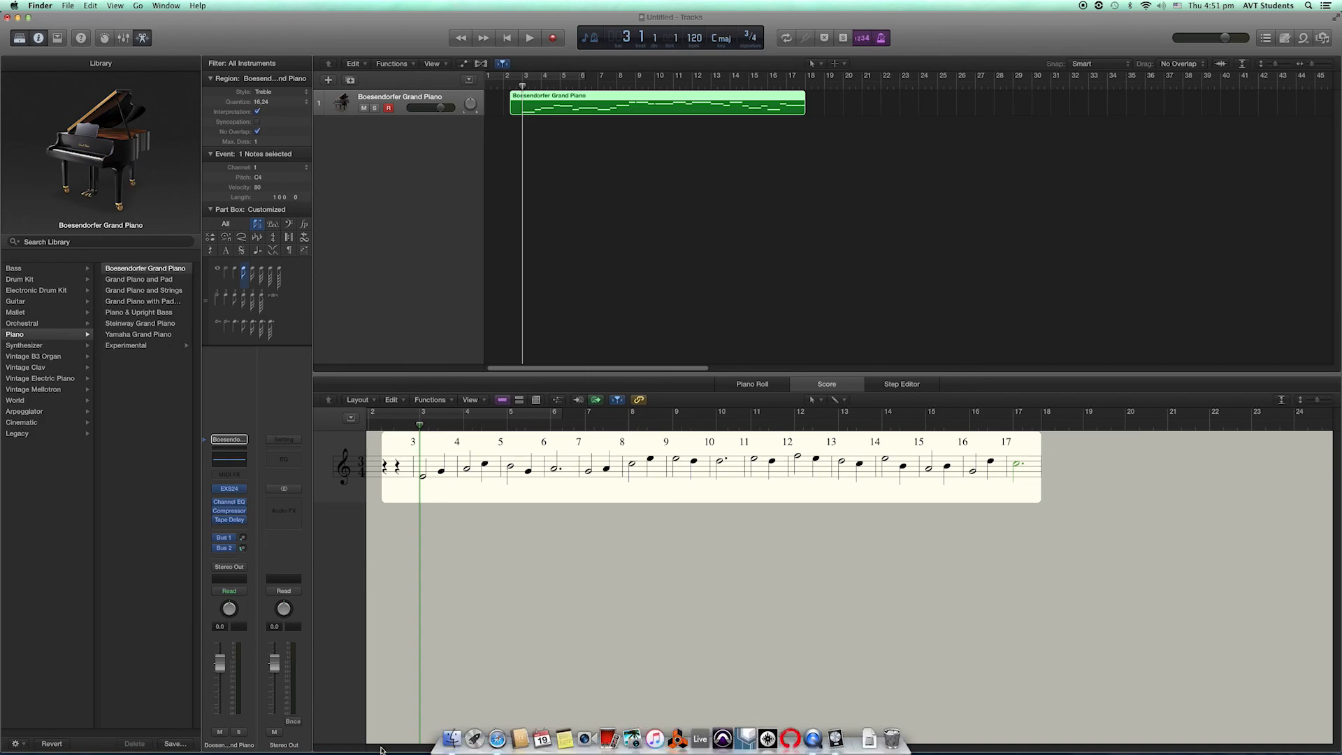
left_click(451, 739)
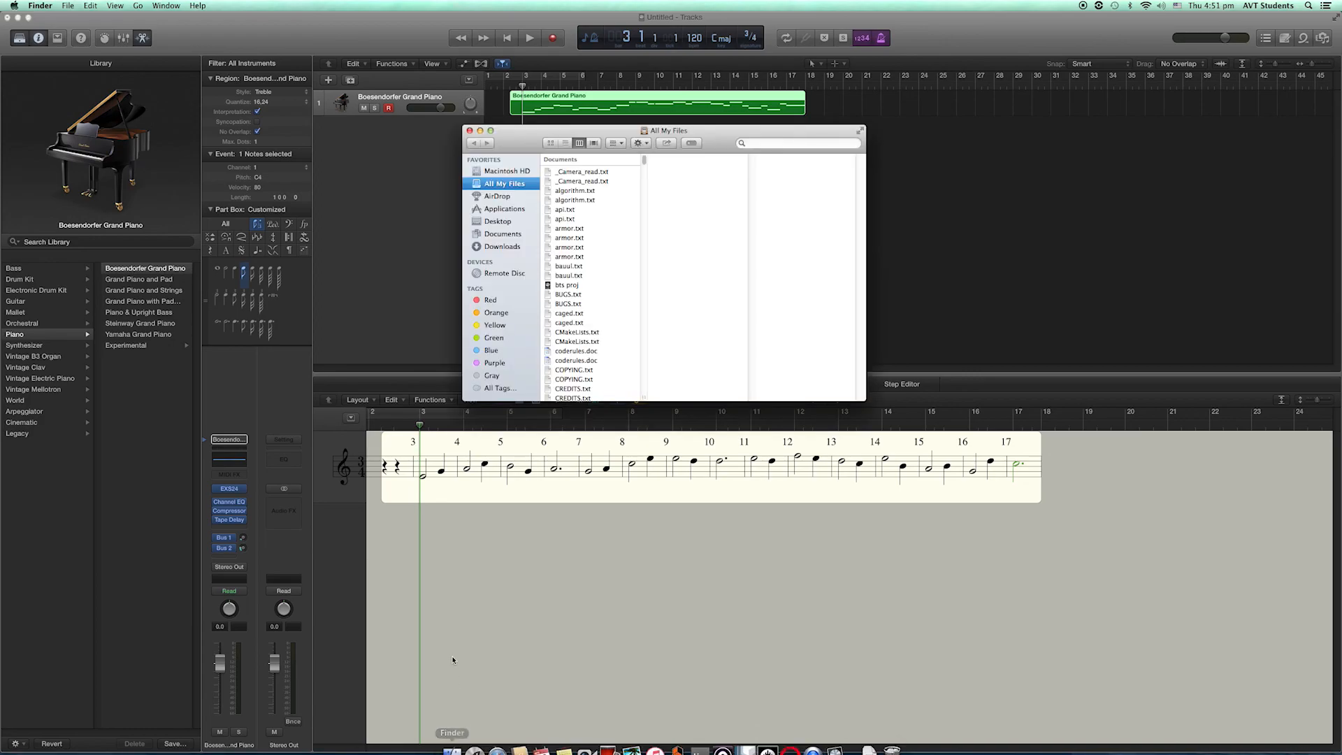
left_click(501, 224)
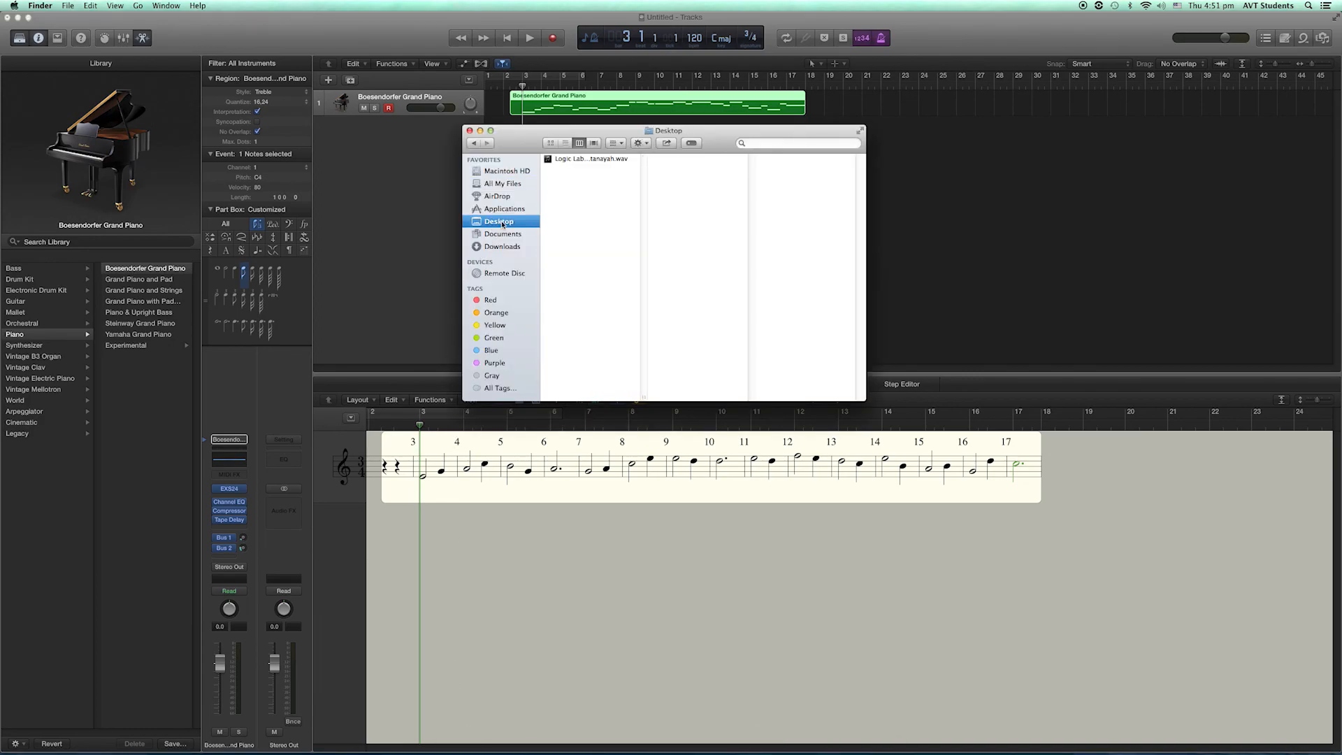
left_click(589, 161)
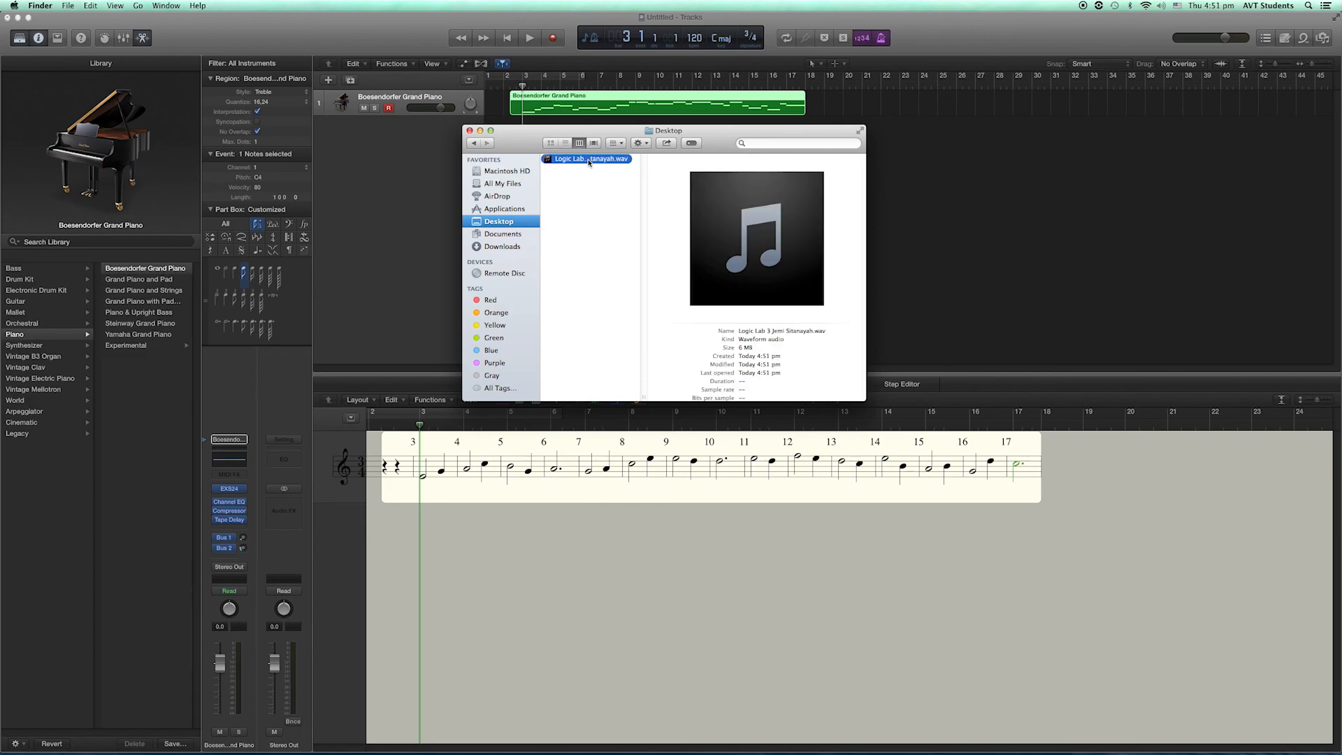
mouse_move(759, 238)
left_click(757, 238)
left_click(757, 239)
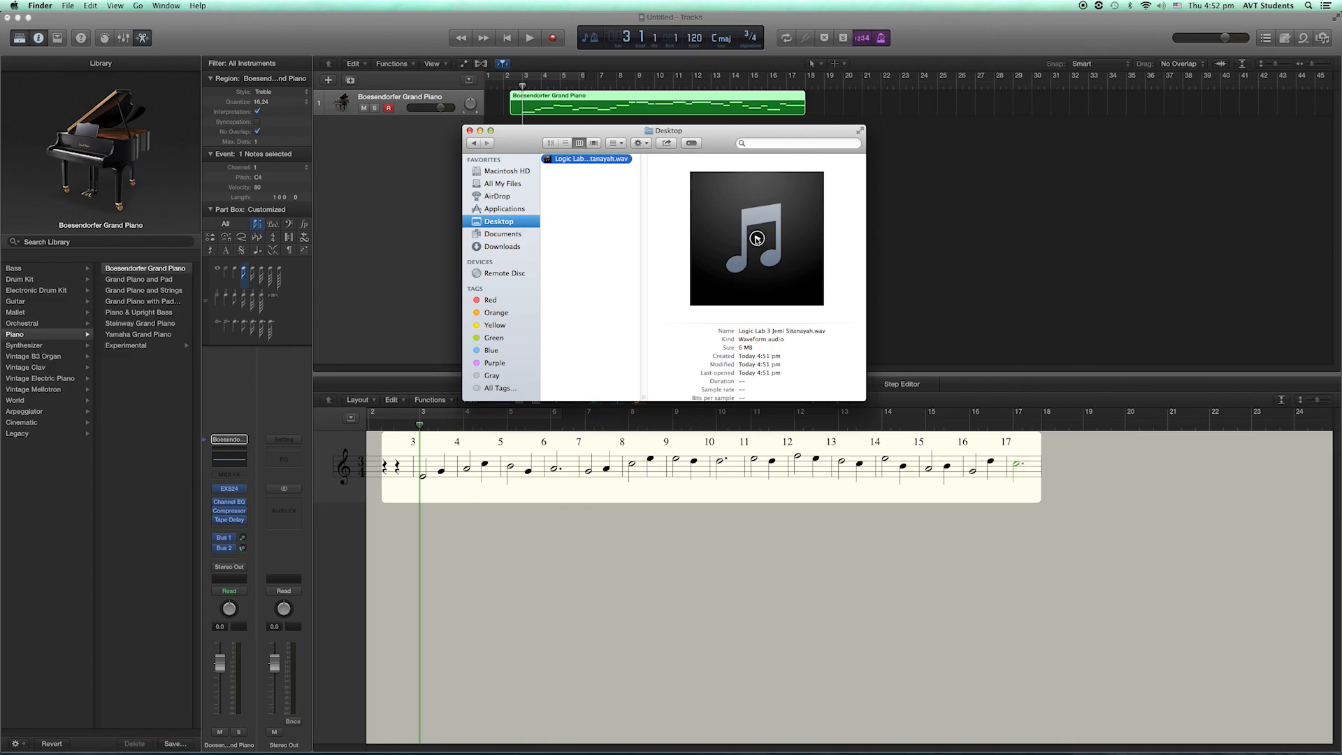